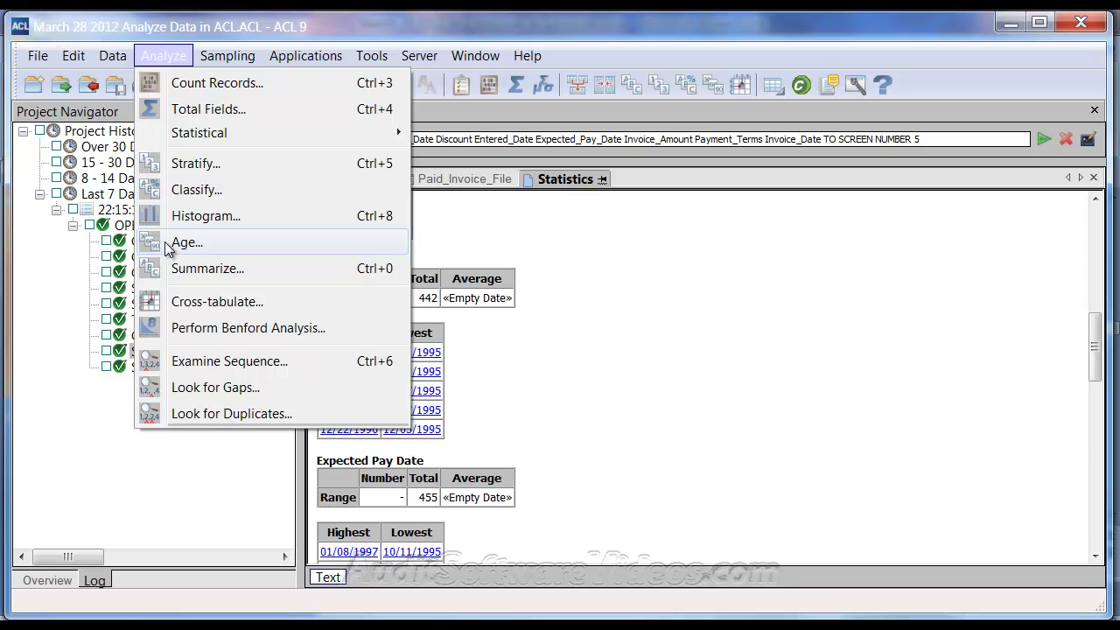
Start the Age analysis on the paid invoice table and set its cutoff date to December 31, 1996
left_click(169, 245)
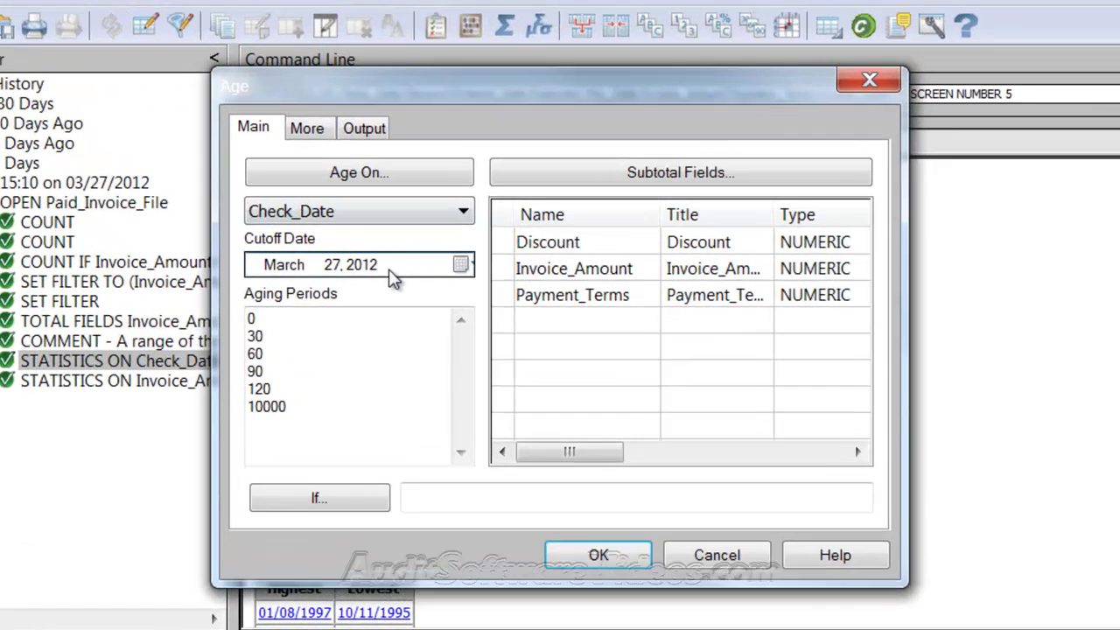
left_click(448, 258)
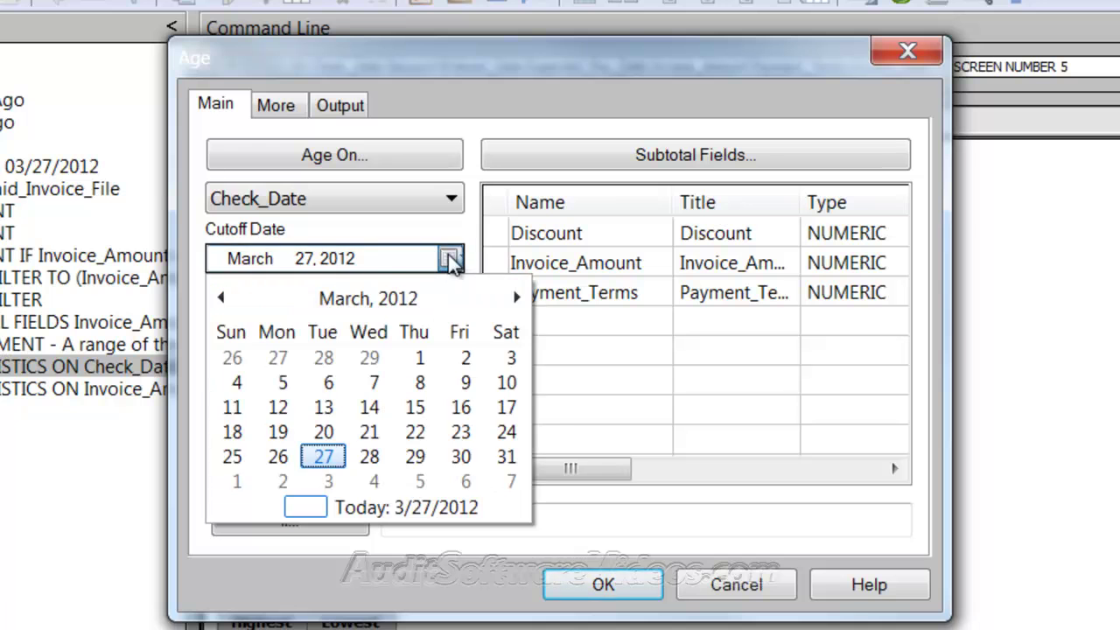
left_click(370, 258)
left_click(367, 261)
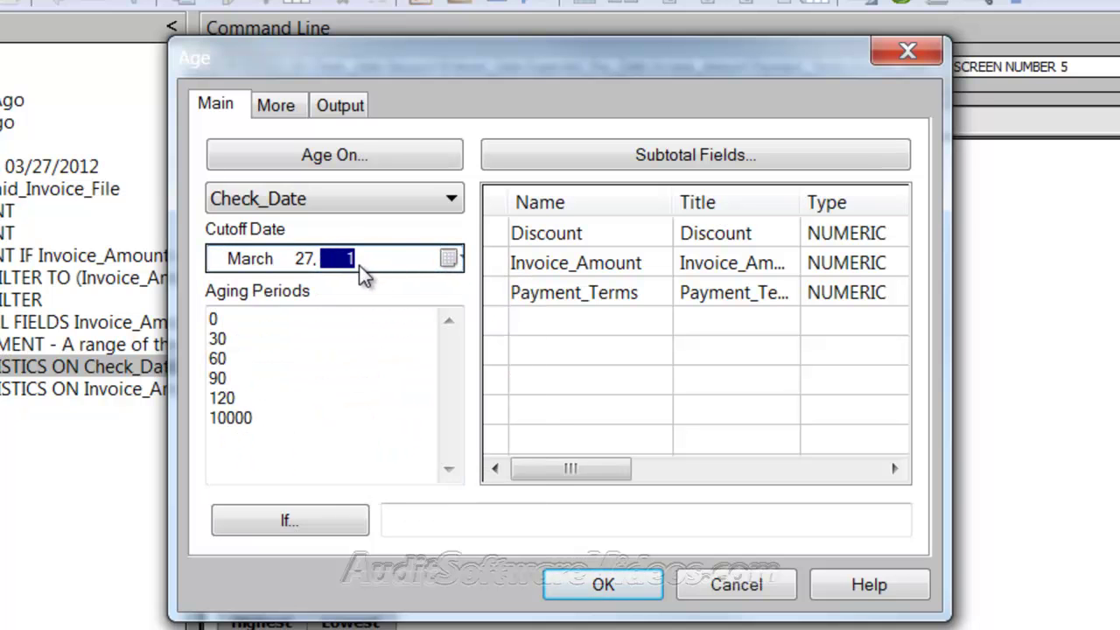
left_click(295, 257)
left_click(298, 256)
type("1")
left_click(258, 258)
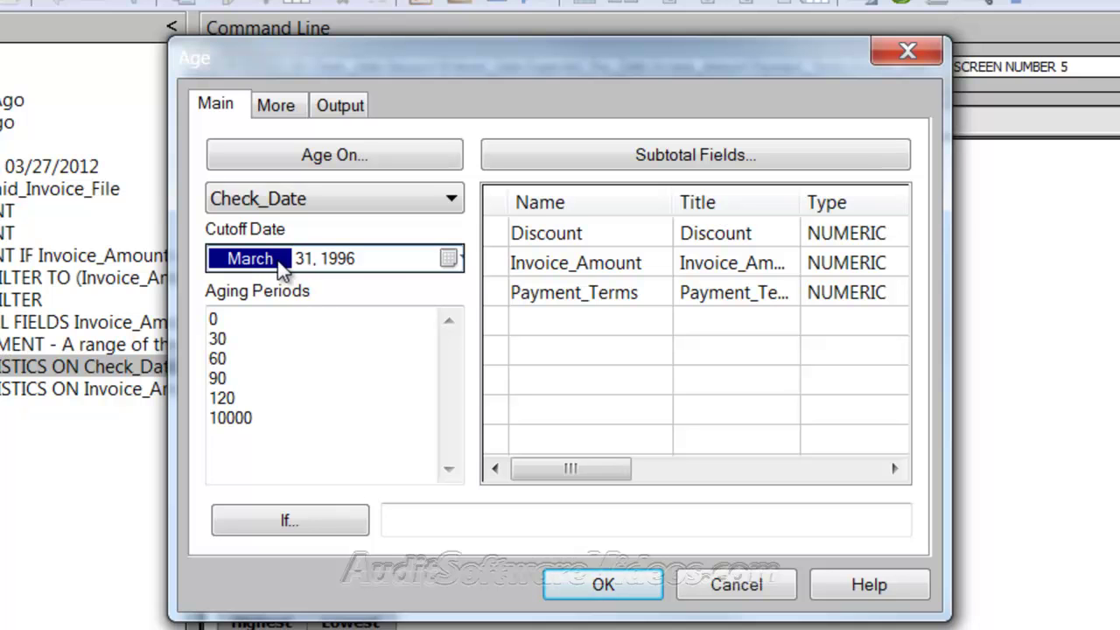
left_click(448, 257)
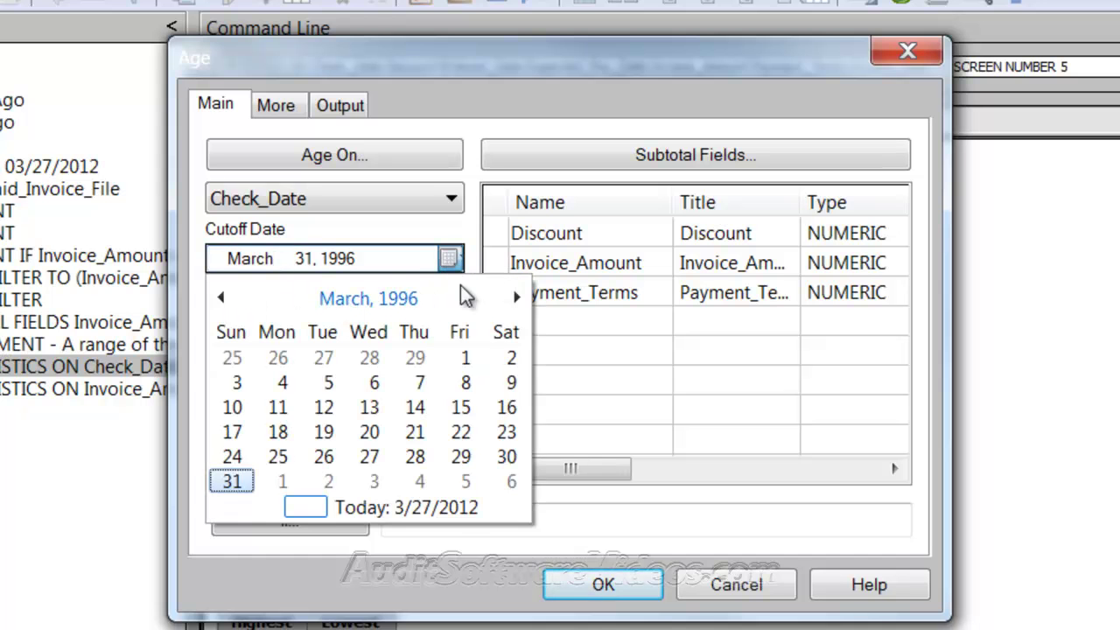
left_click(361, 301)
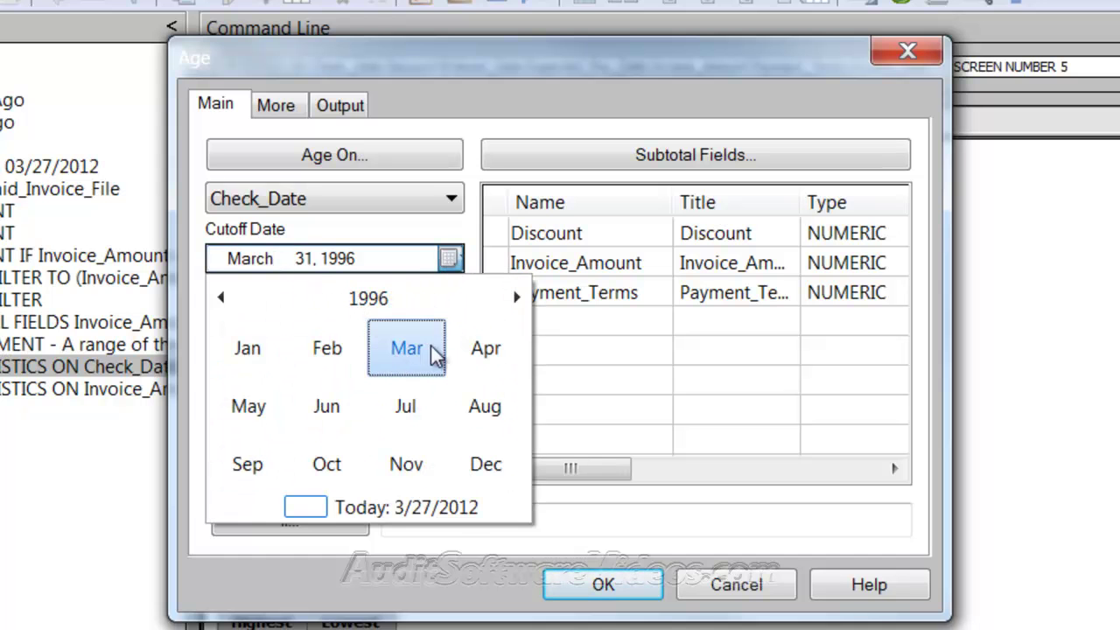
left_click(481, 466)
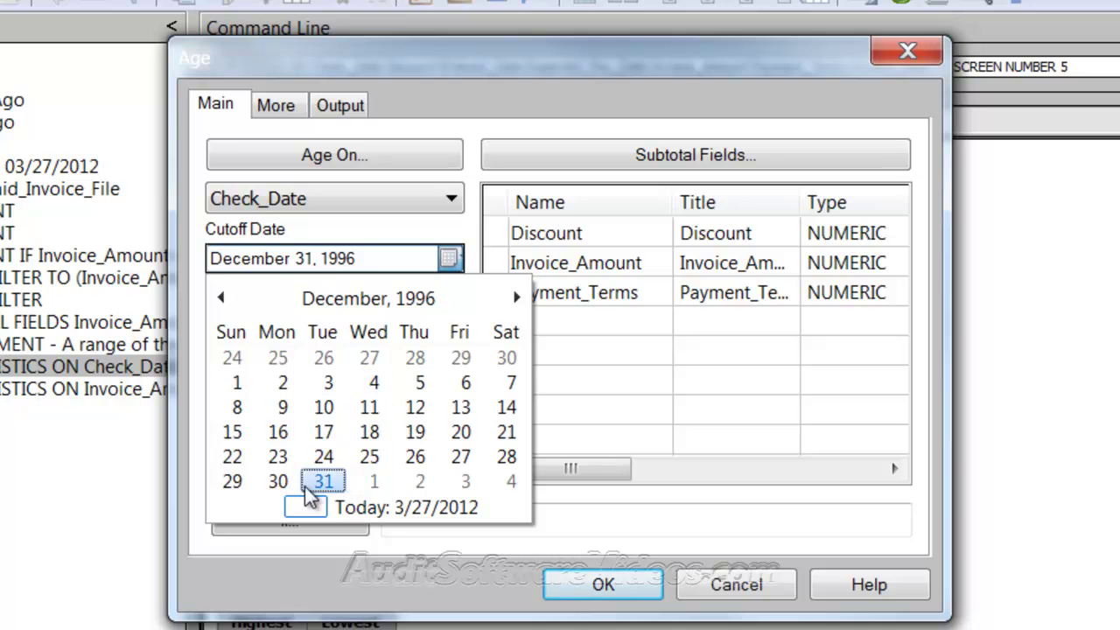
left_click(323, 481)
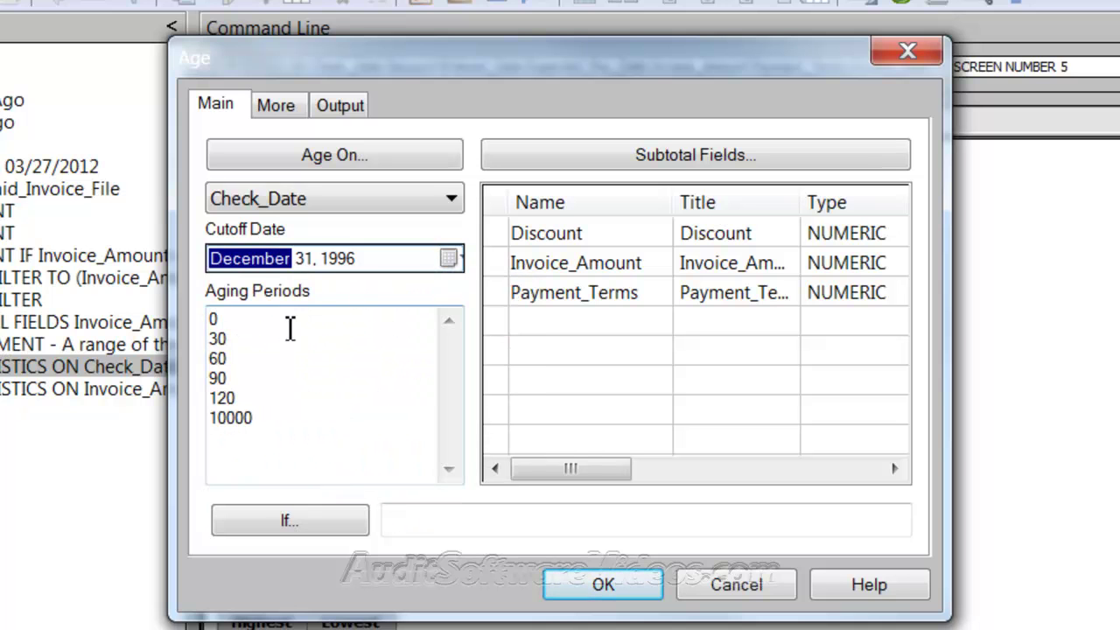
Choose Entered_Date as the field to age on
left_click(255, 402)
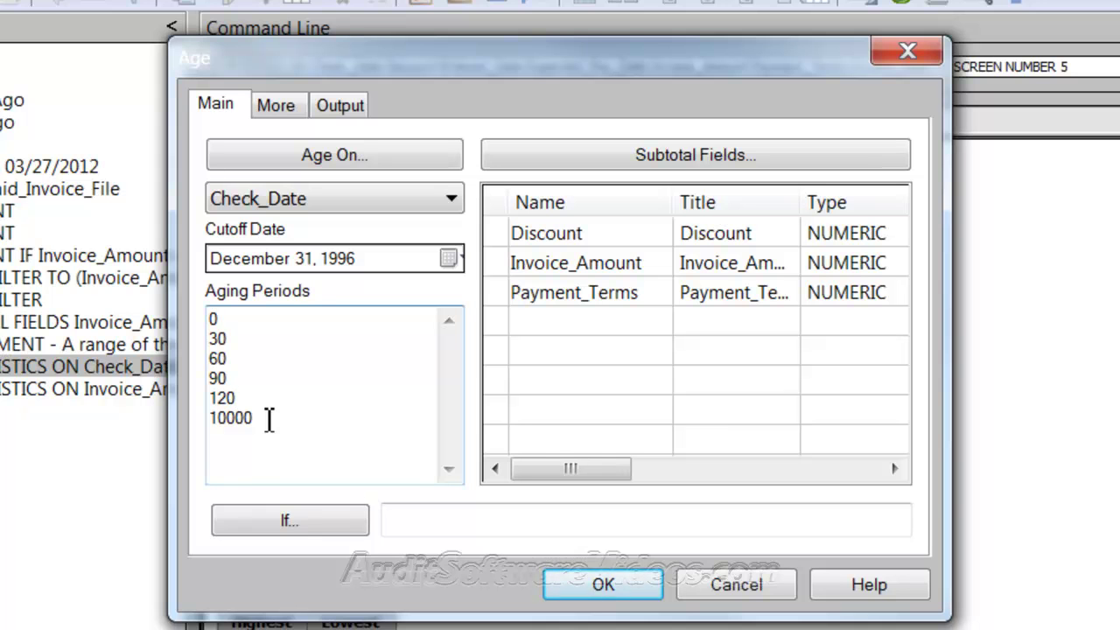
left_click(294, 204)
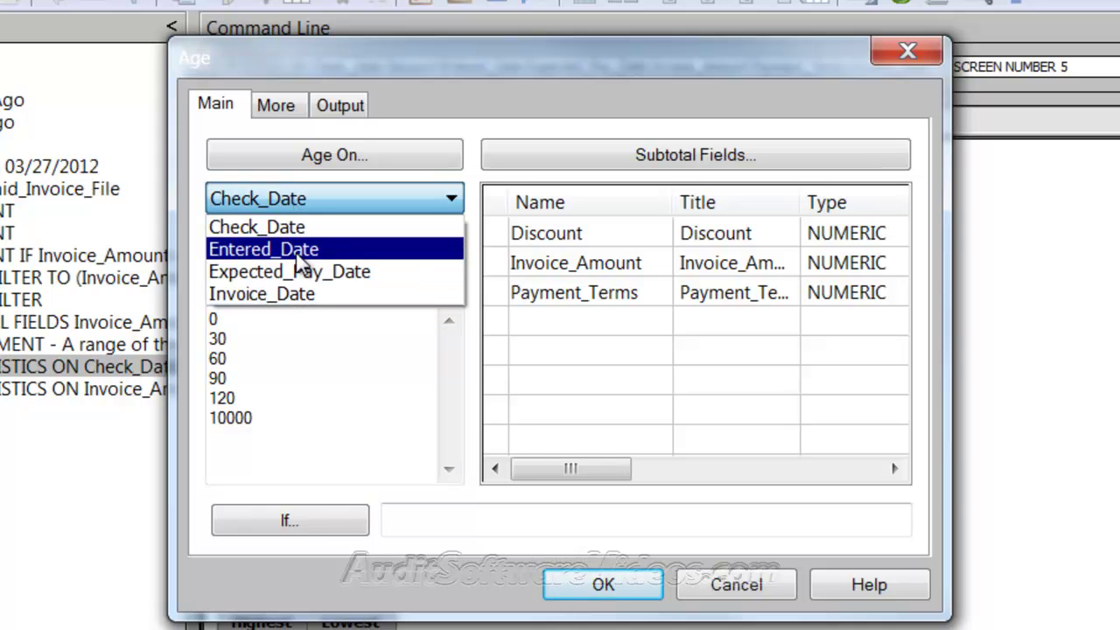
left_click(300, 254)
left_click(324, 200)
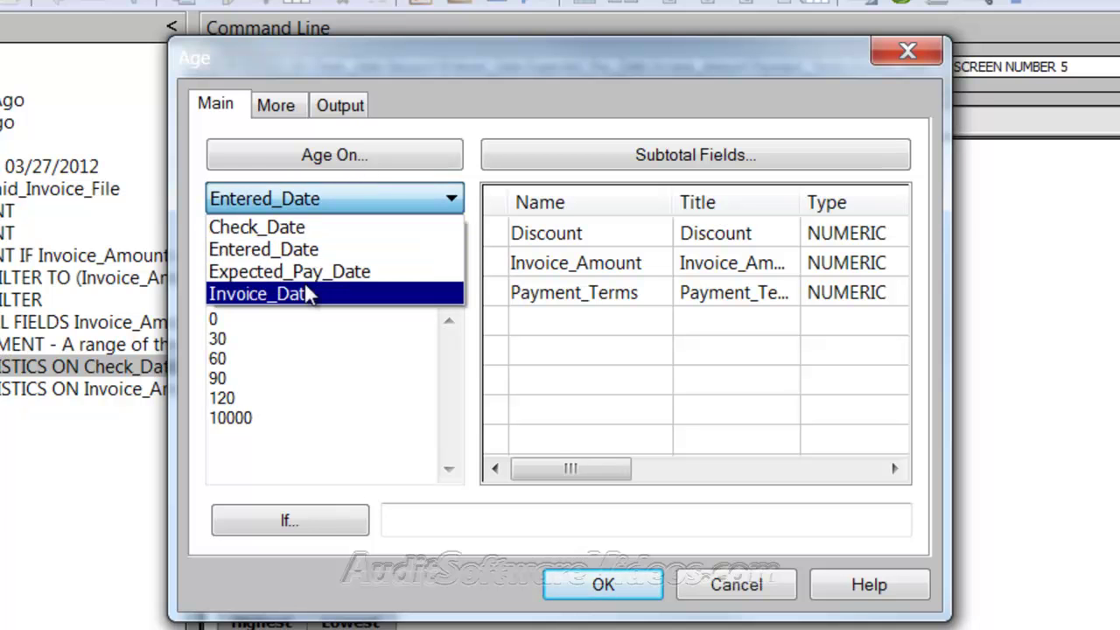
left_click(308, 294)
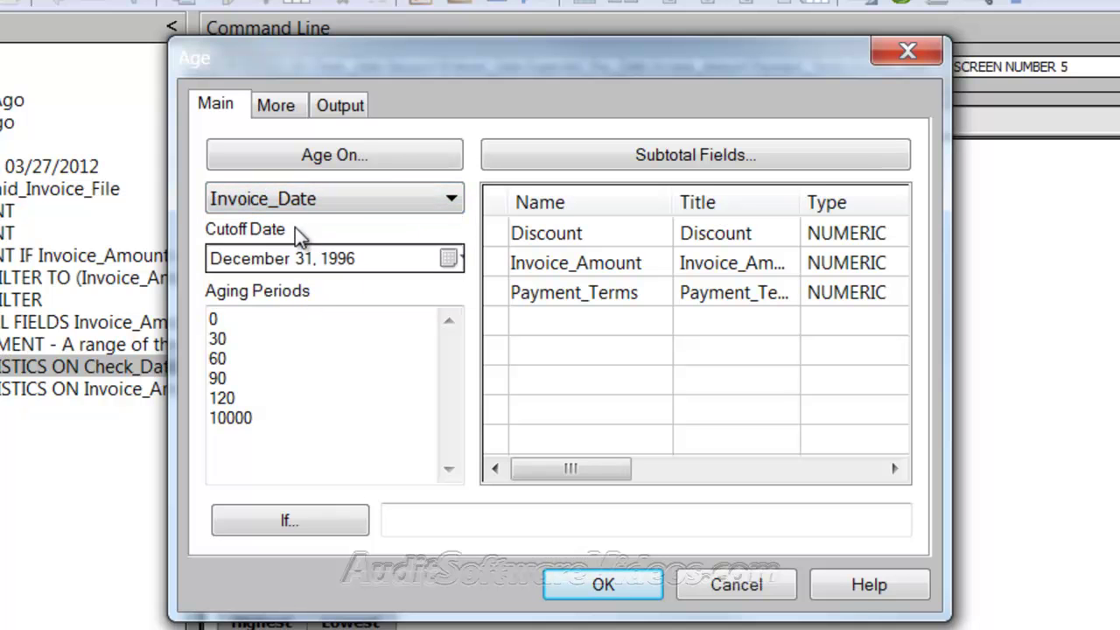
left_click(293, 199)
left_click(268, 249)
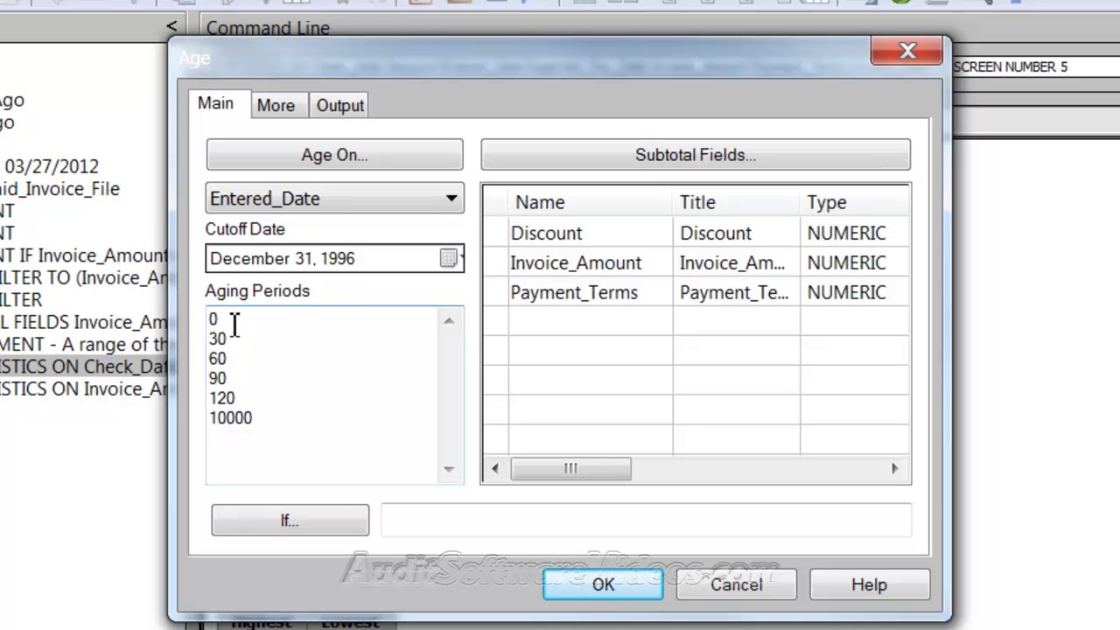
Add 240, 360 and 720 days to the aging periods between 120 and 10000
left_click(261, 398)
key("Return")
type("240")
key("Return")
type("360")
key("Return")
type("720")
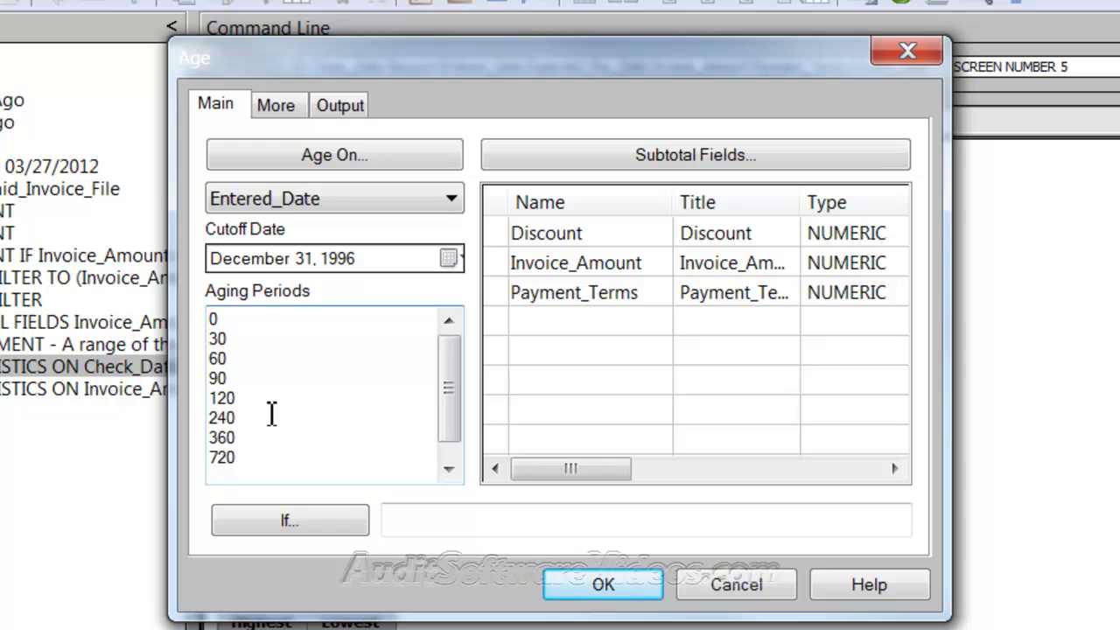
left_click(447, 471)
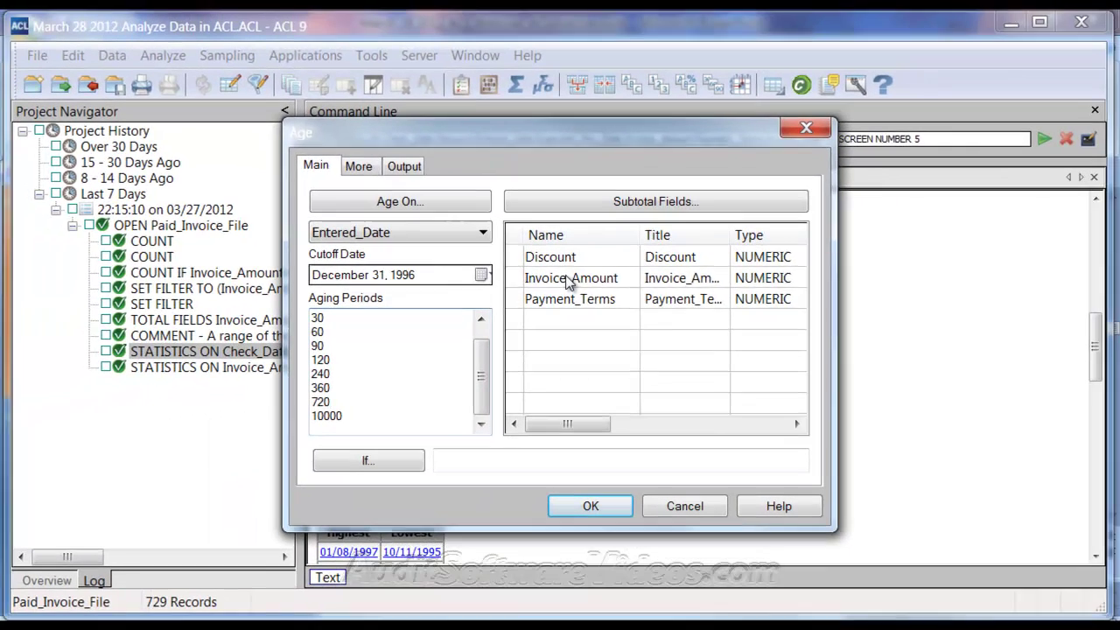
Subtotal the aging by Invoice_Amount and run it, checking the Paid_Invoice_File table before returning to the Age results
left_click(567, 268)
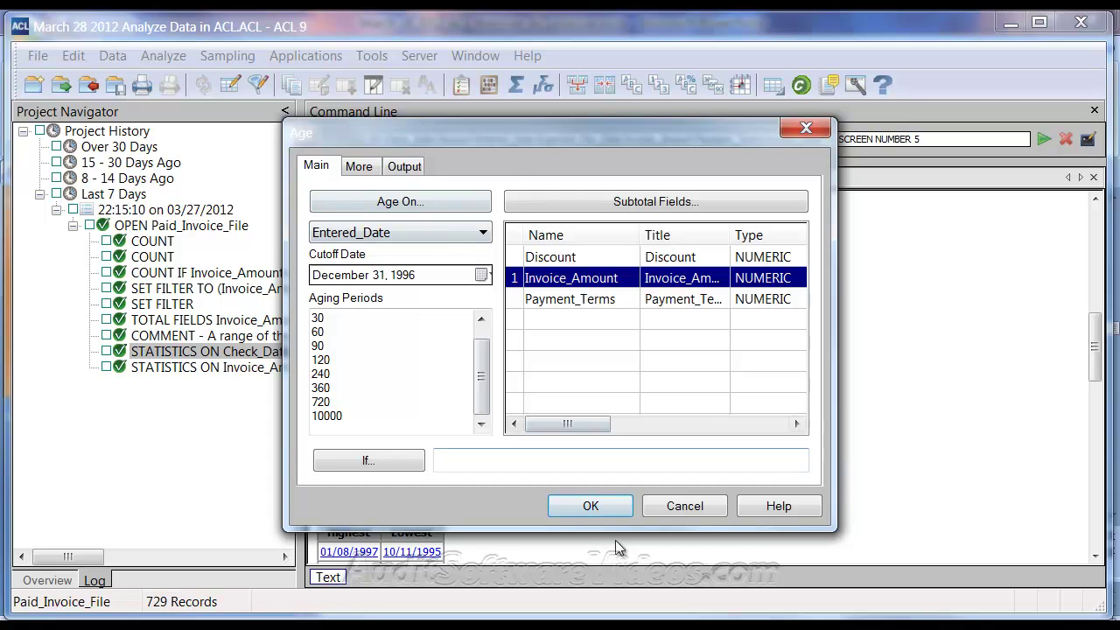
left_click(592, 506)
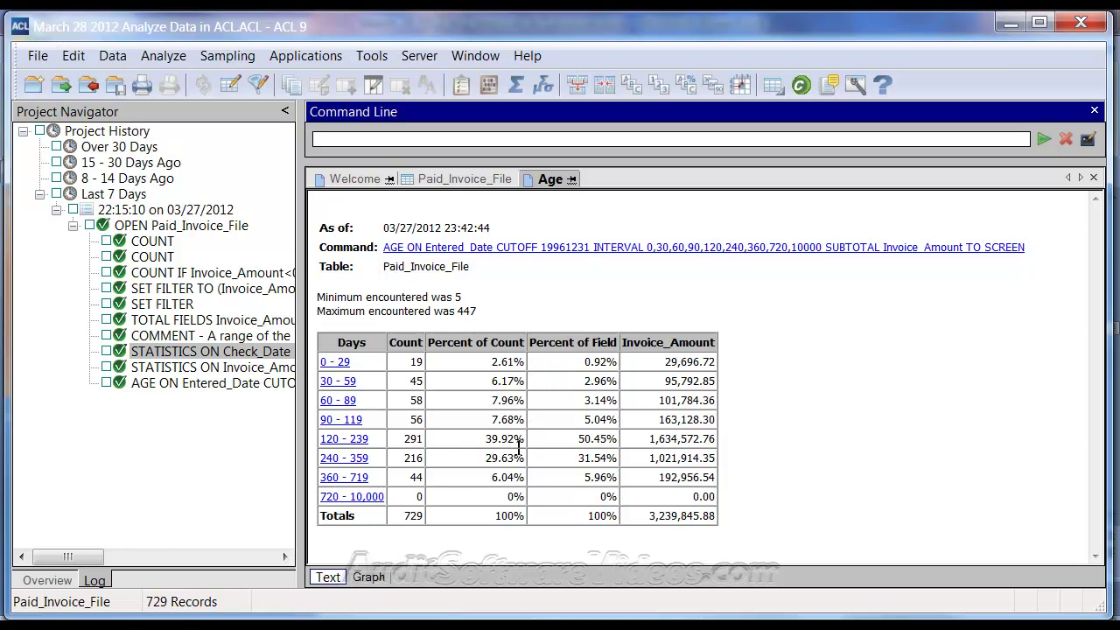
left_click(472, 178)
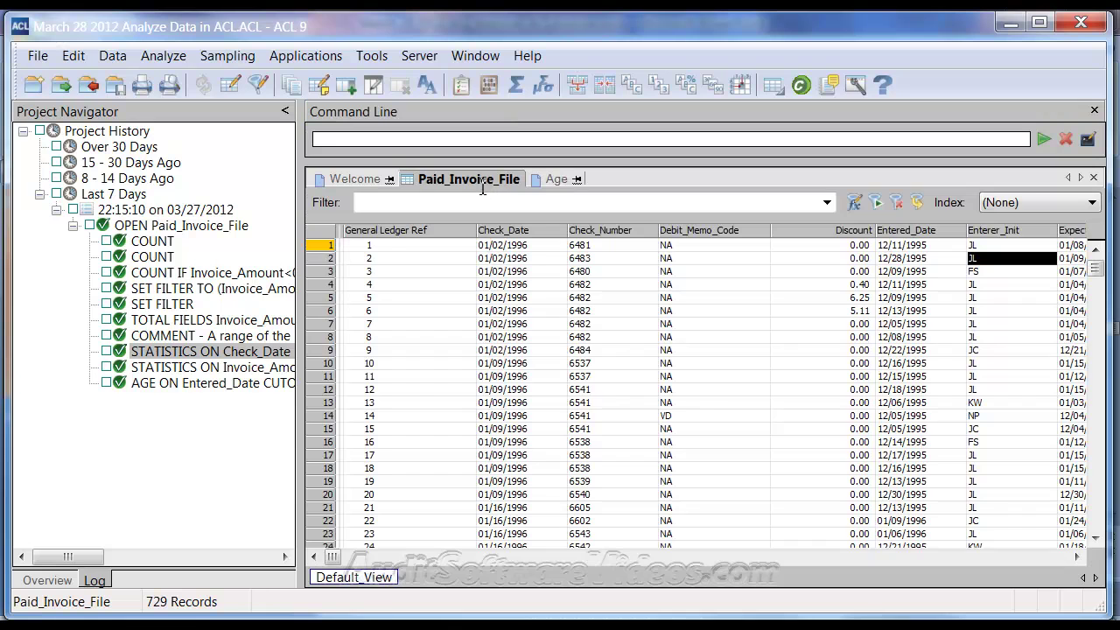
left_click(551, 180)
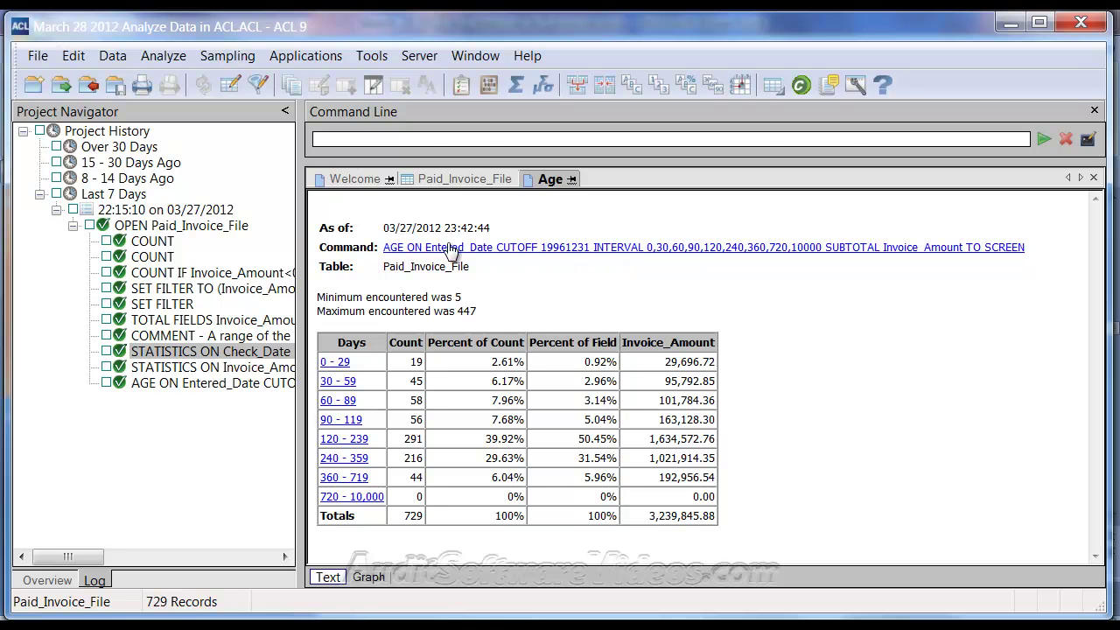
Rerun the same Age command with the If condition Invoice_Amount<0
left_click(385, 248)
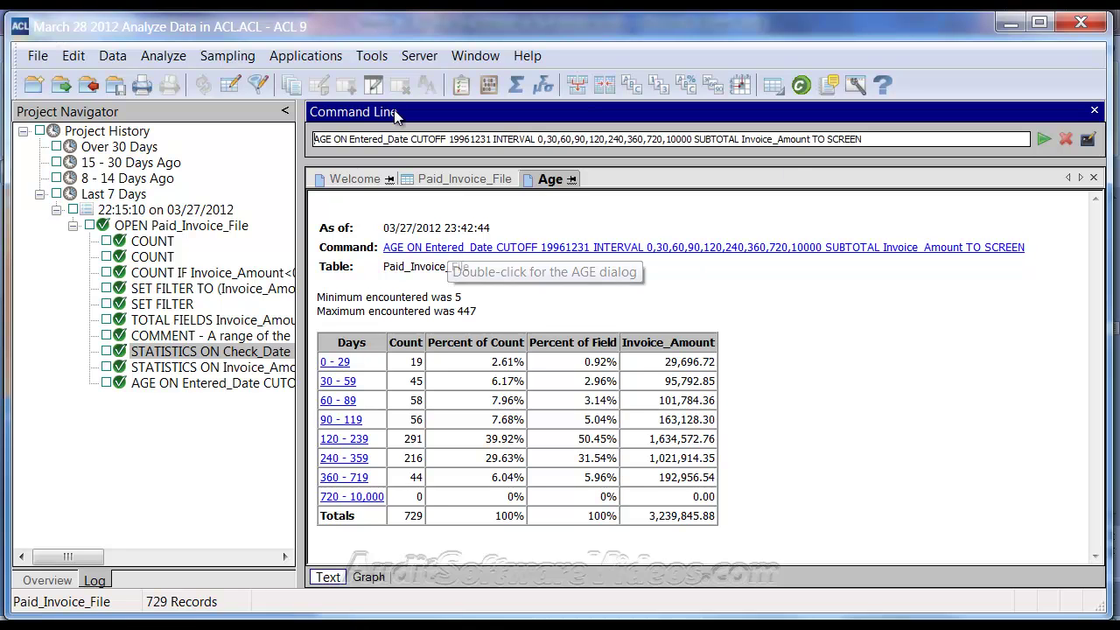
left_click(1089, 140)
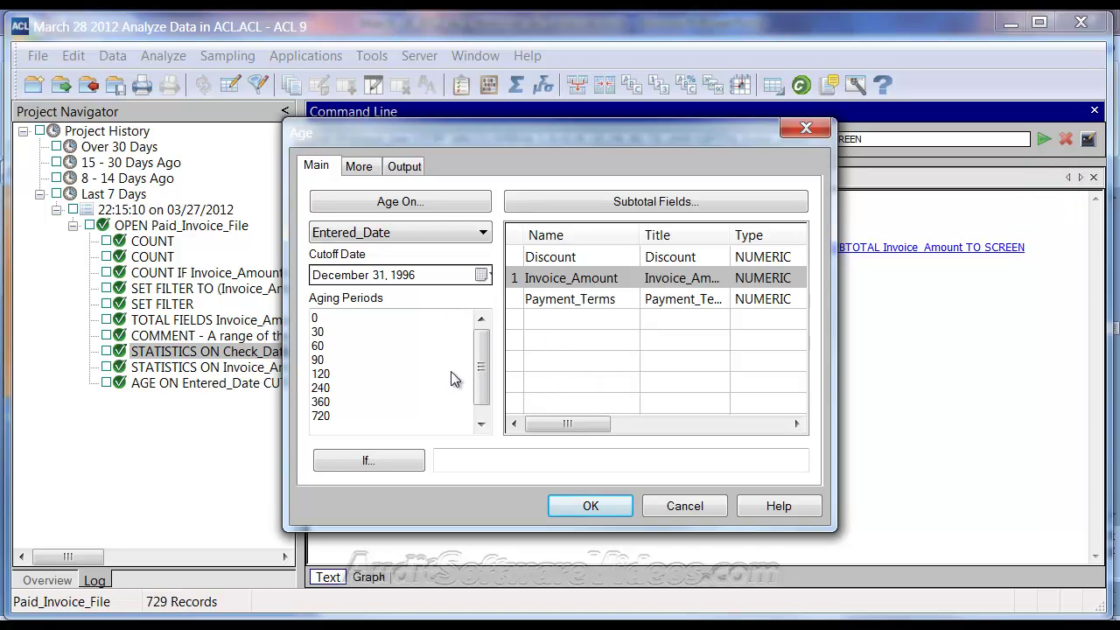
left_click(371, 456)
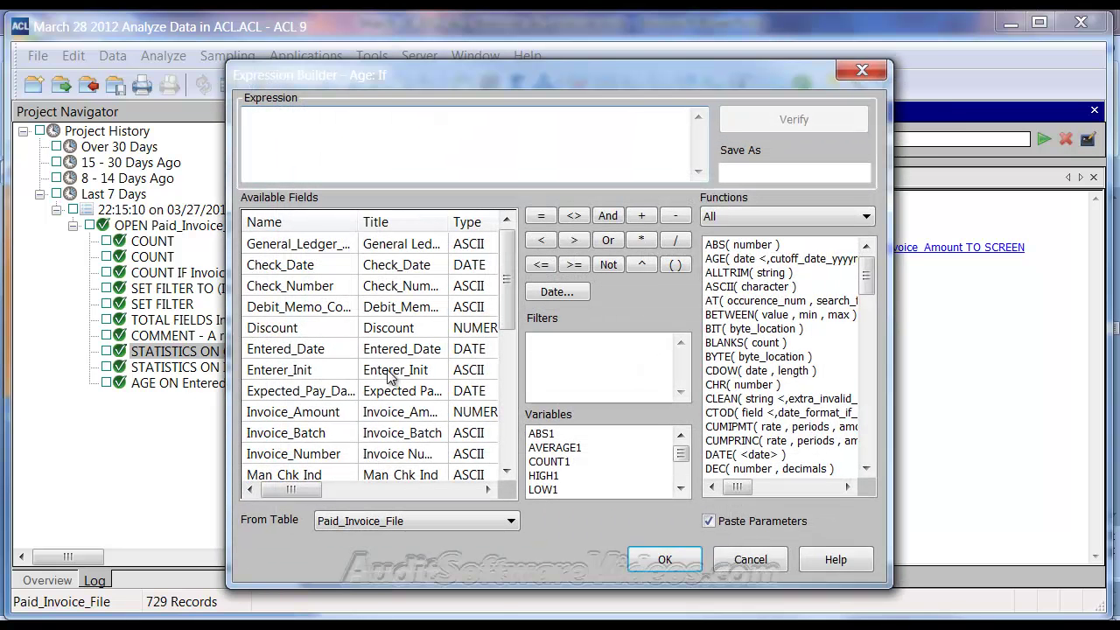
double_click(338, 412)
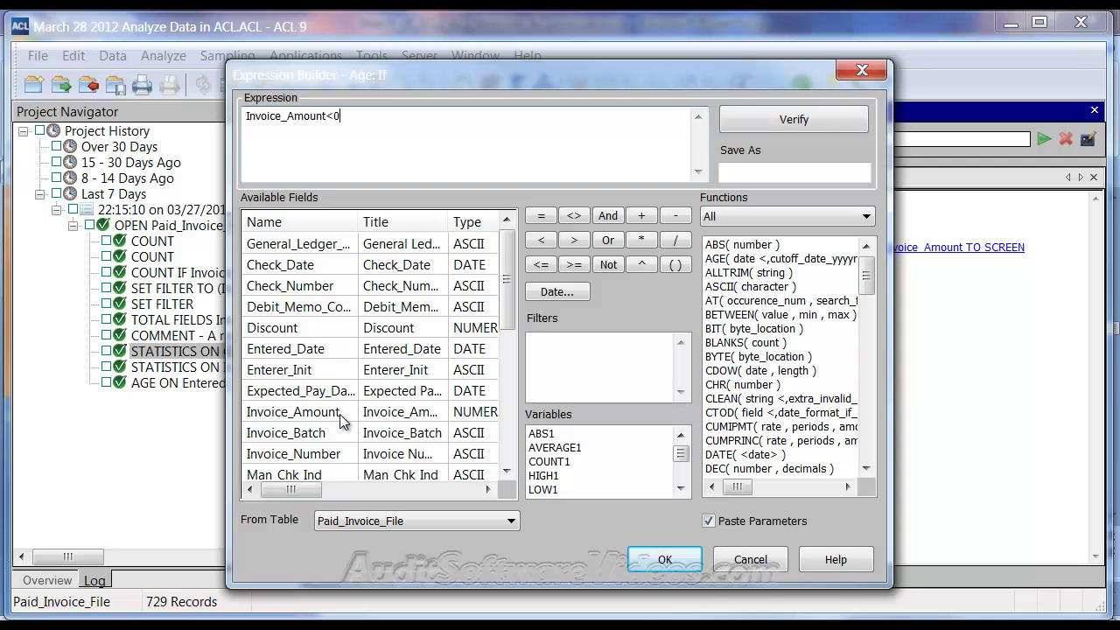
left_click(655, 562)
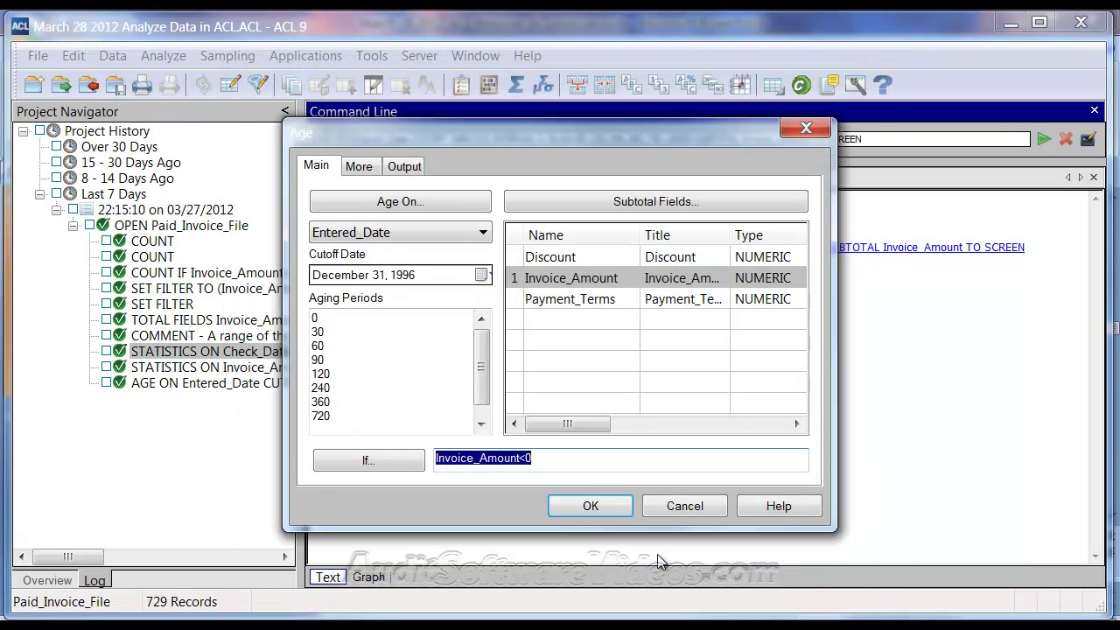
left_click(589, 509)
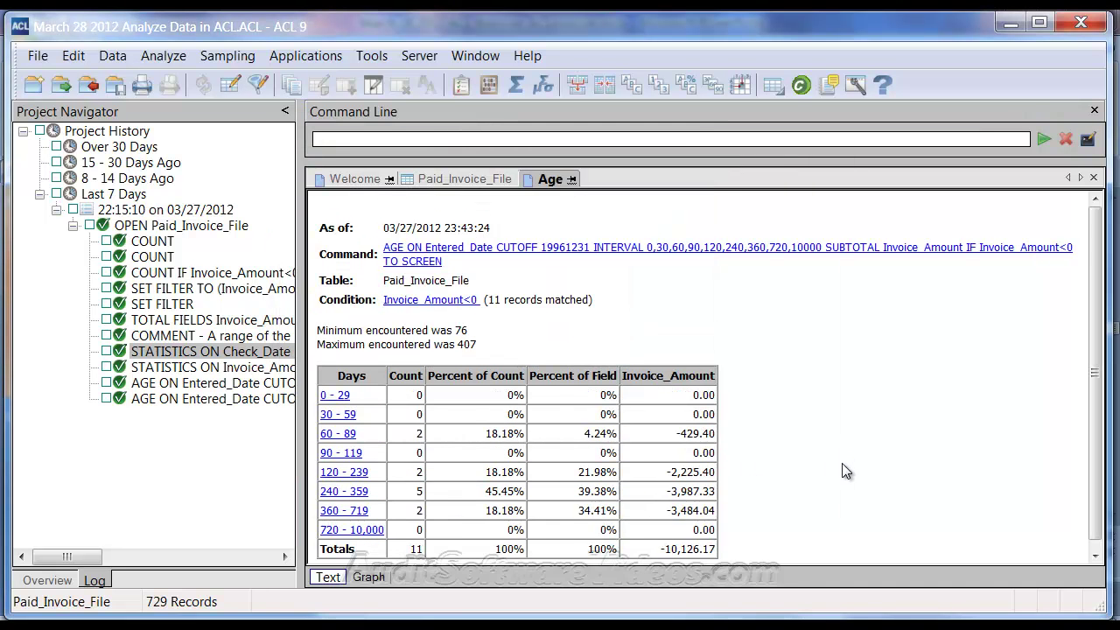
scroll(842, 465, "down", 1)
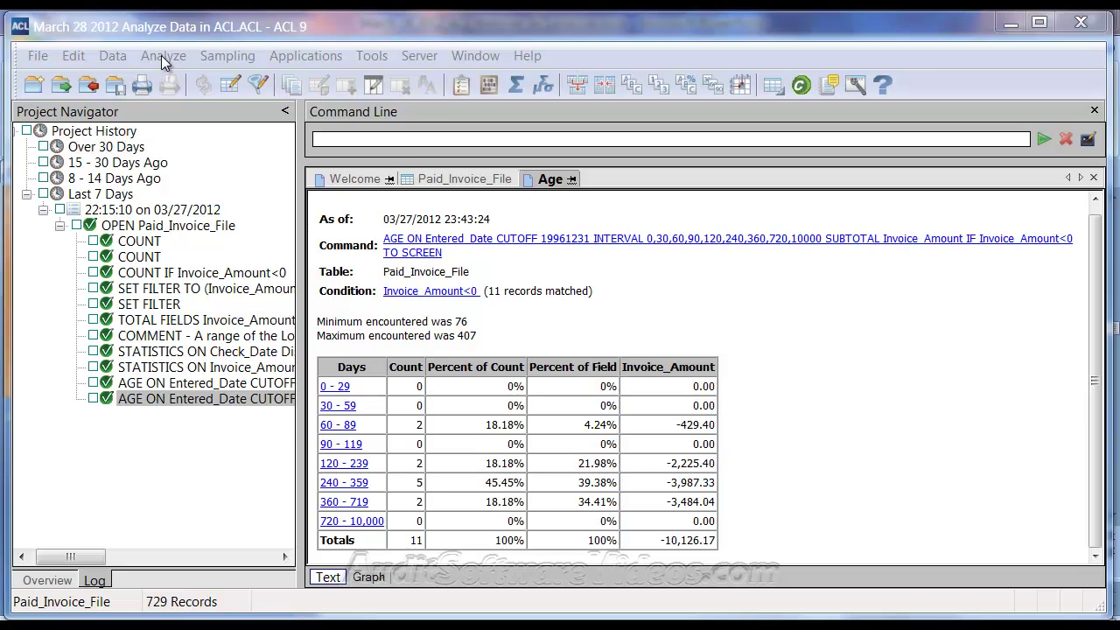
Run Statistics on Check_Date, Entered_Date and Invoice_Date, and review the highest and lowest dates of each field
left_click(161, 55)
mouse_move(185, 136)
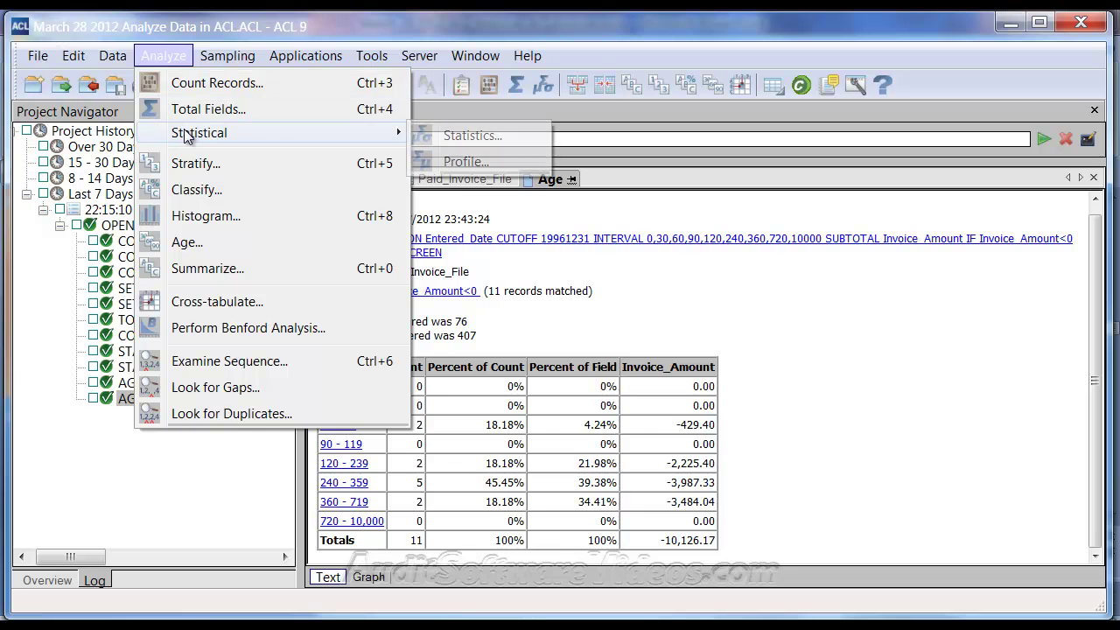
left_click(488, 133)
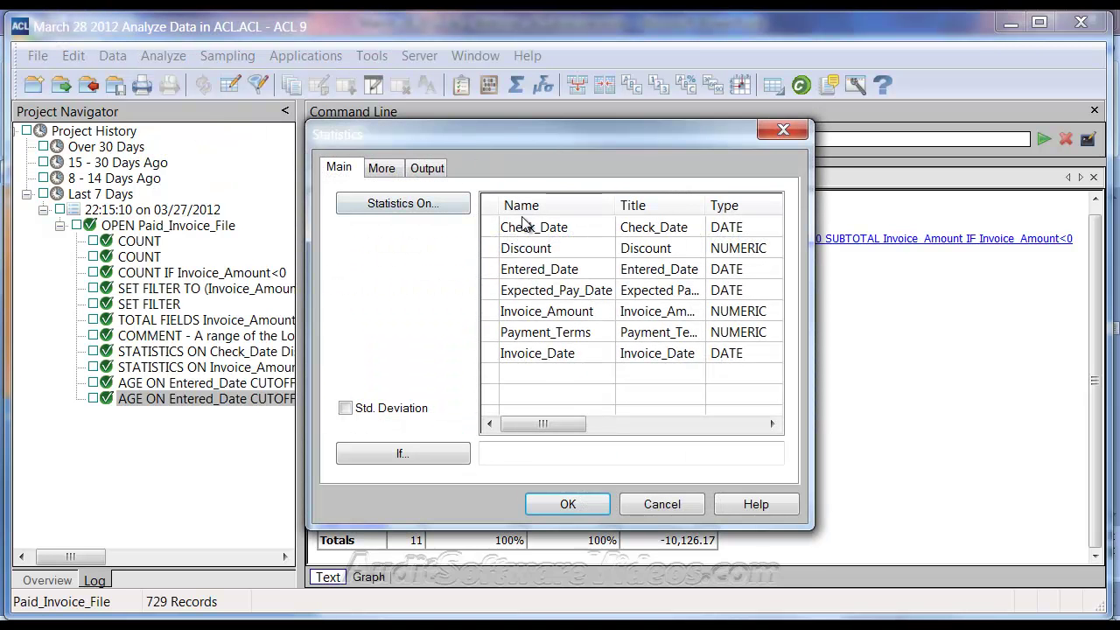
left_click(536, 231)
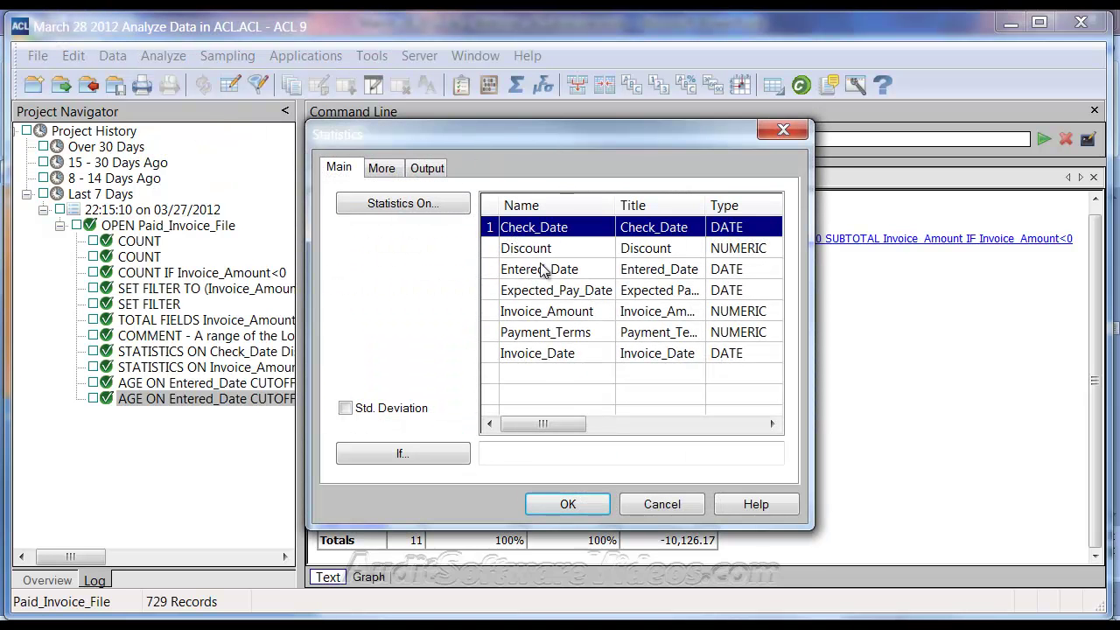
left_click(536, 267, "ctrl")
left_click(536, 357, "ctrl")
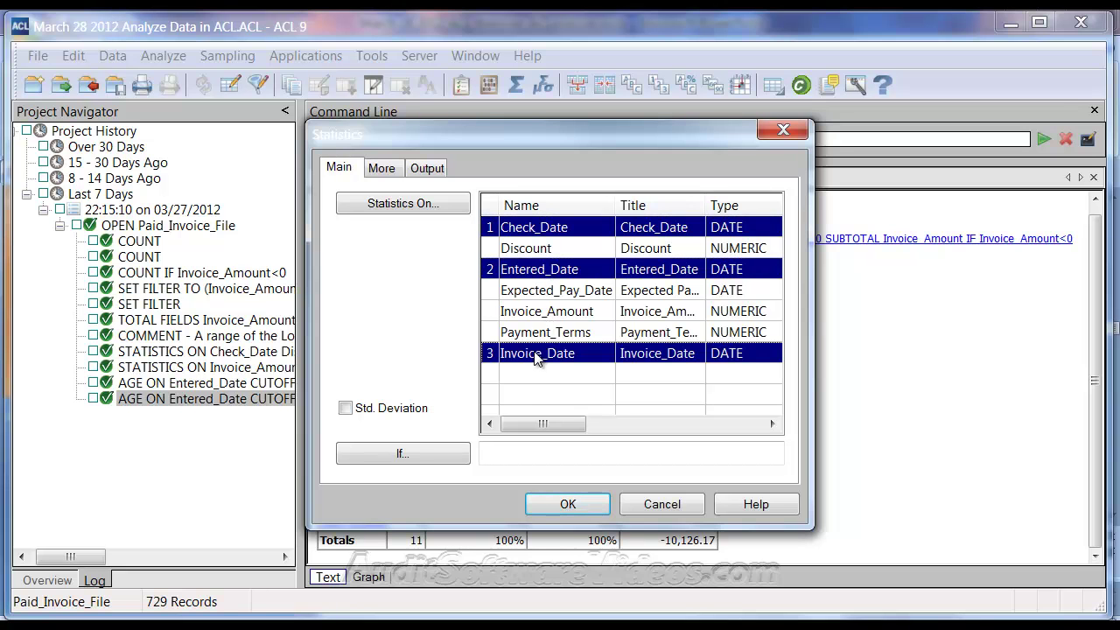
left_click(570, 505)
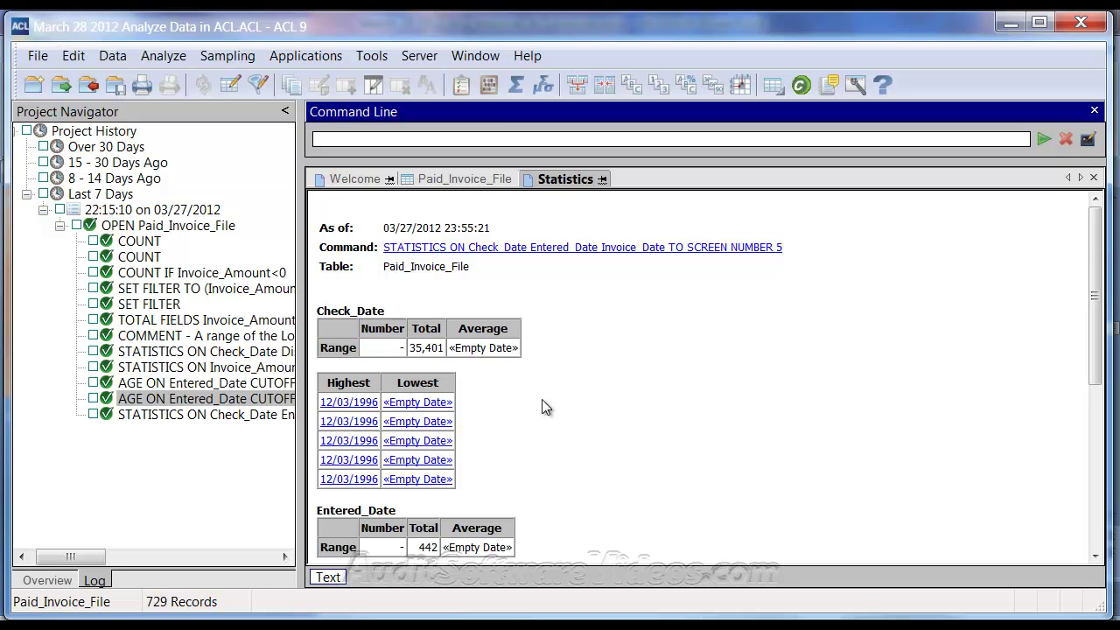
scroll(500, 372, "down", 1)
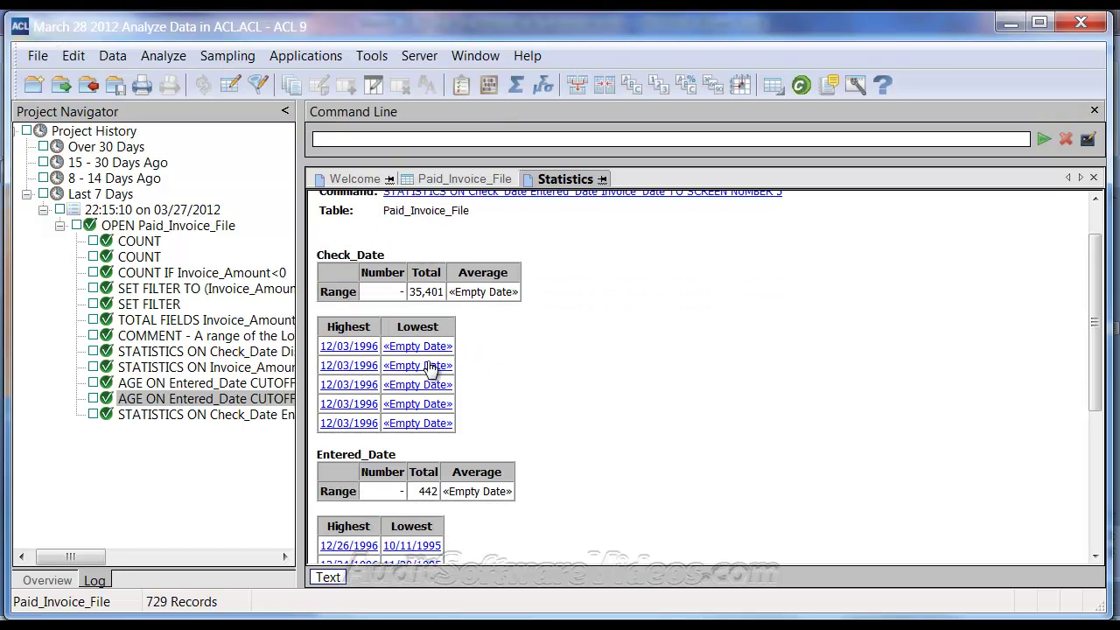
scroll(499, 376, "down", 3)
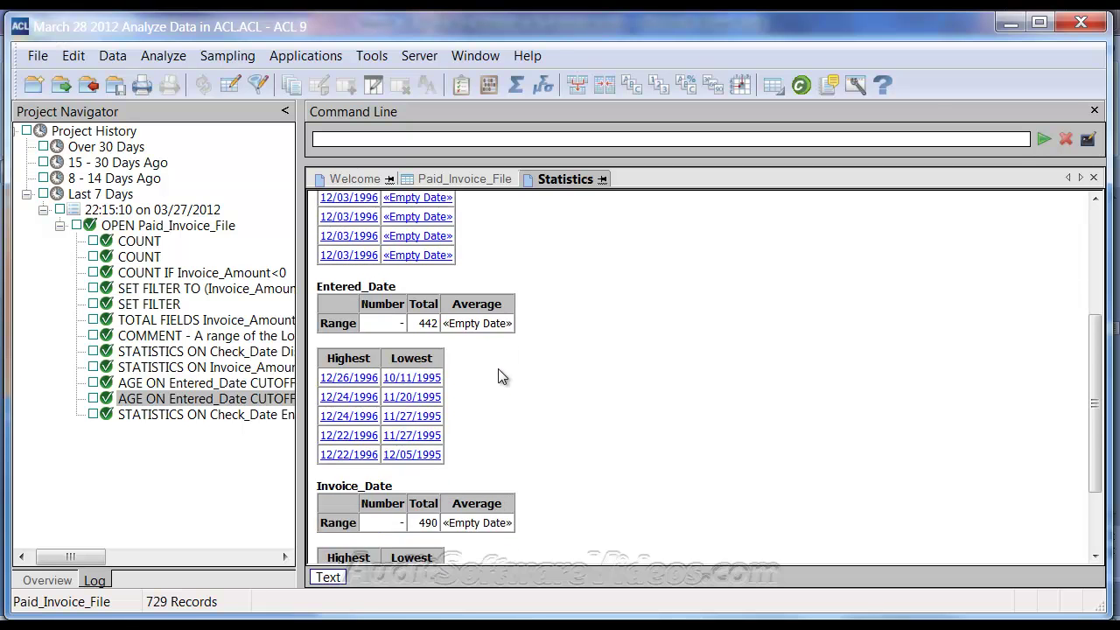
scroll(485, 364, "down", 1)
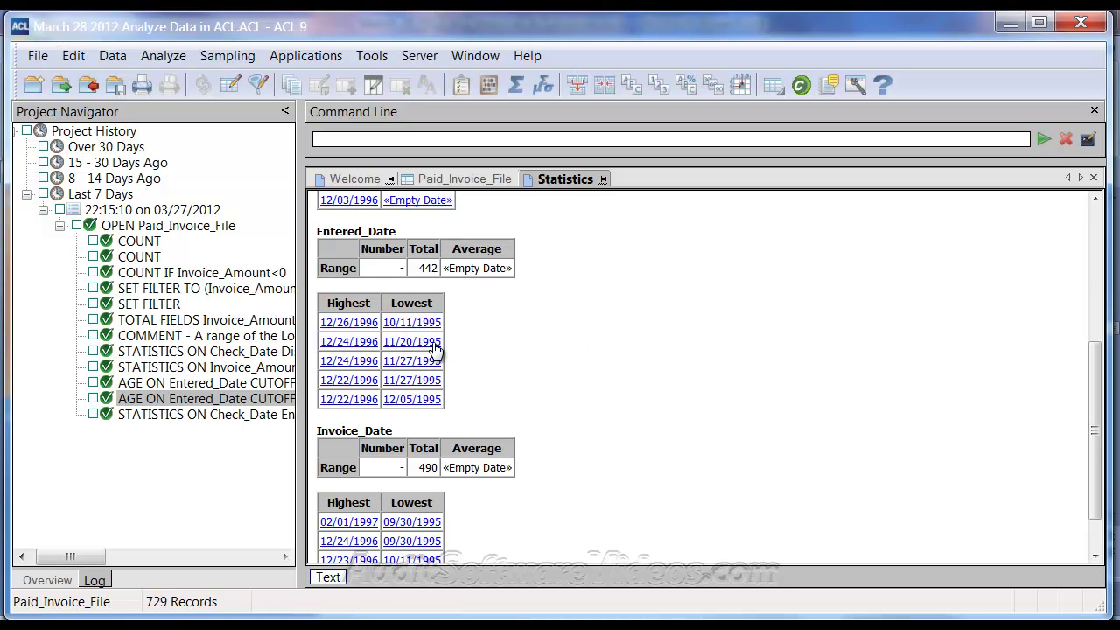
scroll(528, 355, "down", 1)
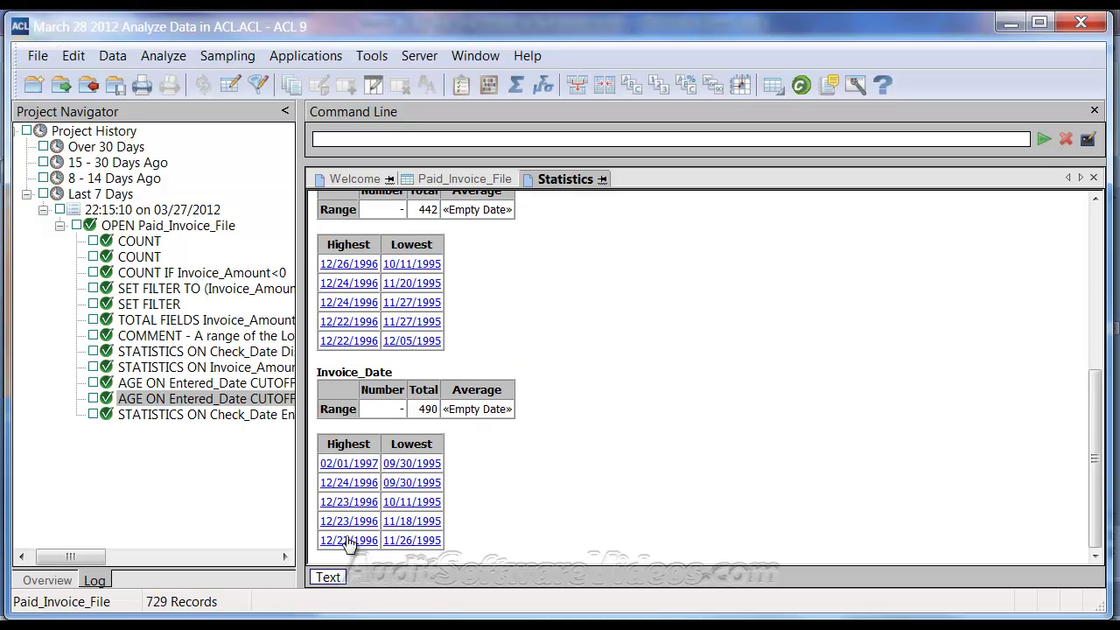
Compare the highest and lowest dates of Entered_Date and Invoice_Date in the Statistics results
scroll(403, 341, "up", 3)
scroll(420, 442, "down", 3)
scroll(362, 431, "up", 1)
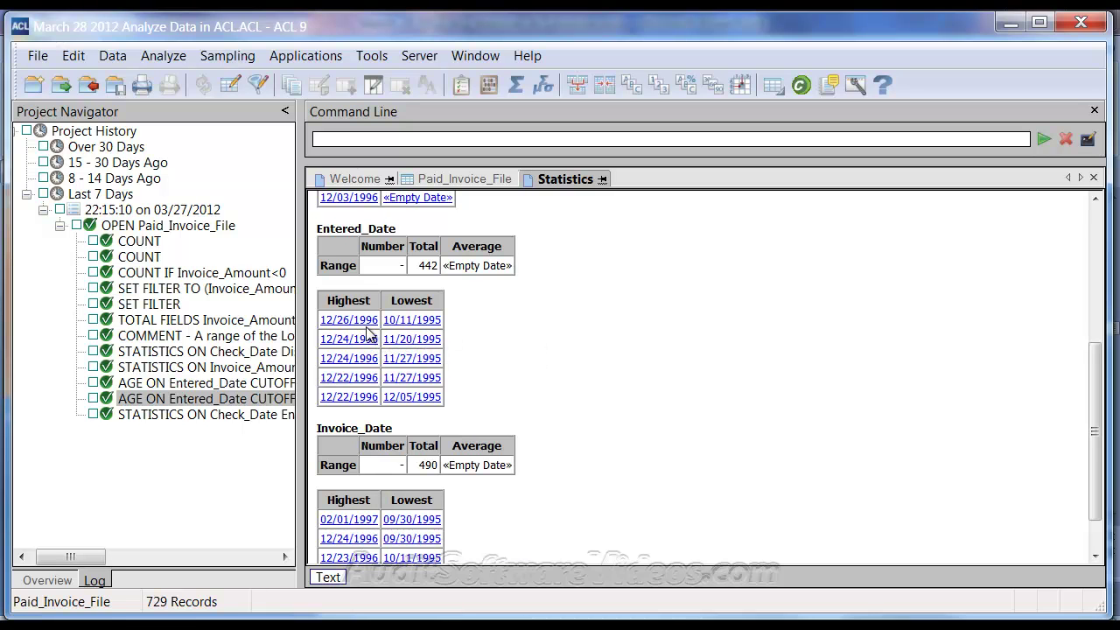
Examine the cutoff date calendar of the Age command, and cancel the command without running it
left_click(158, 56)
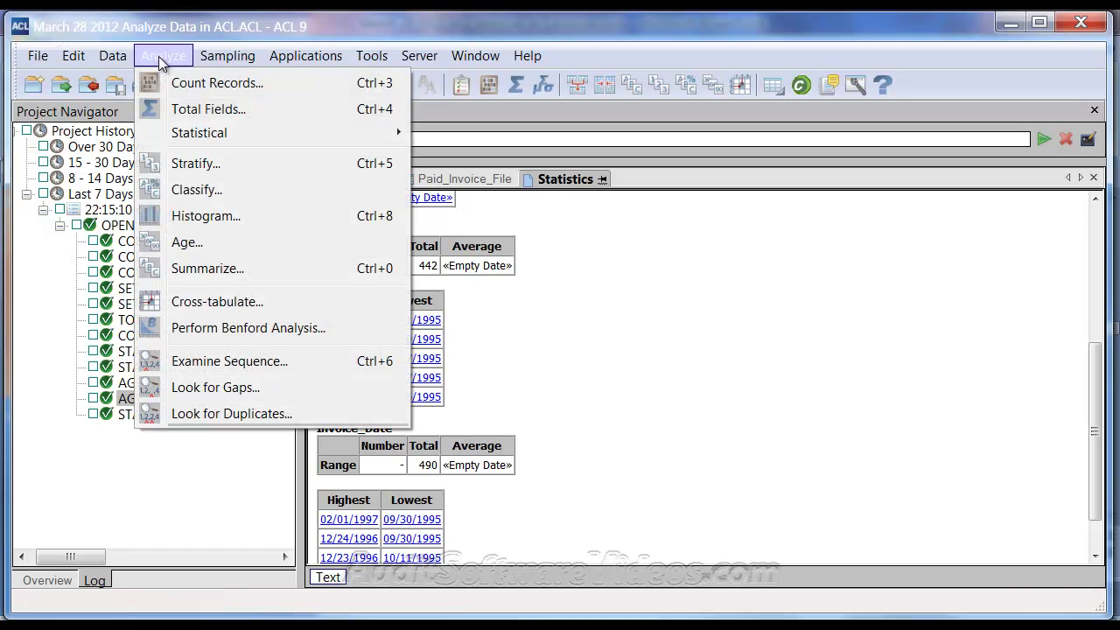
left_click(180, 245)
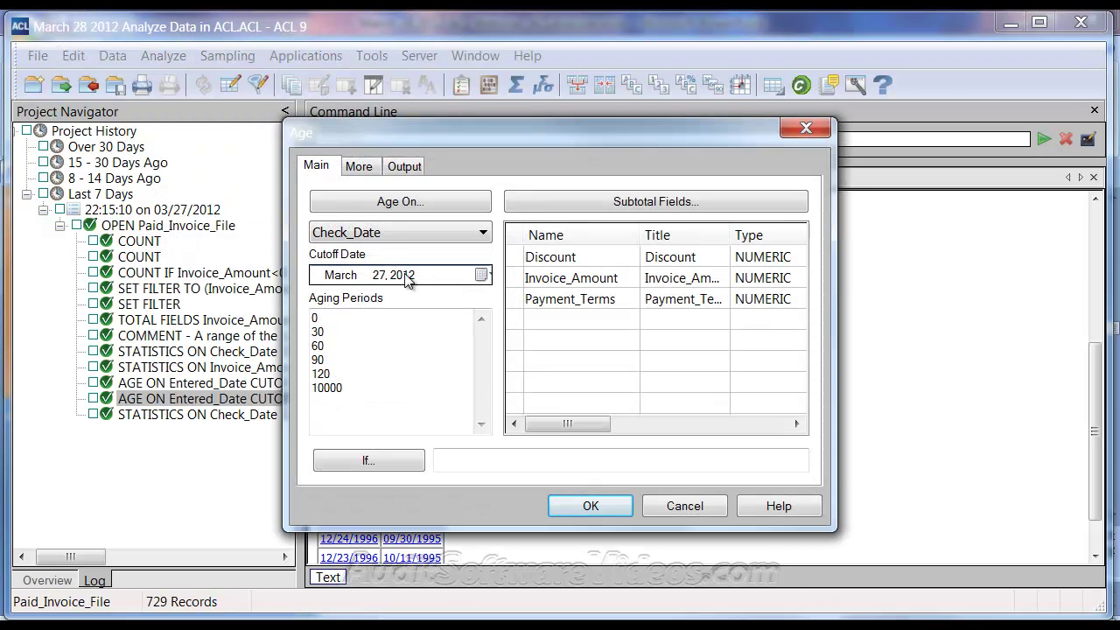
left_click(481, 274)
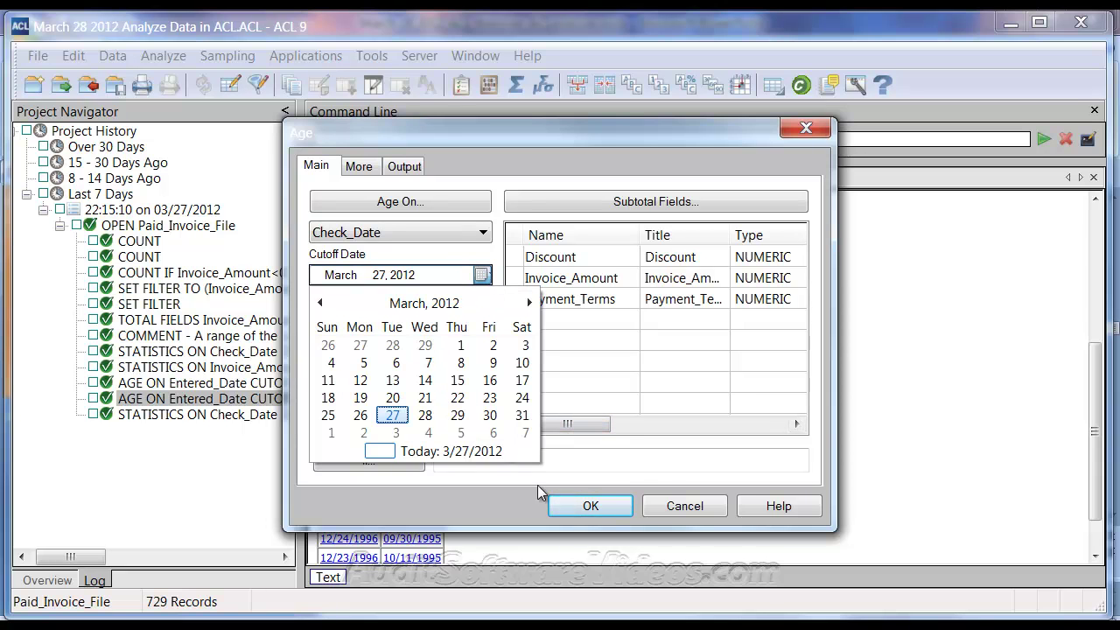
left_click(680, 509)
left_click(687, 512)
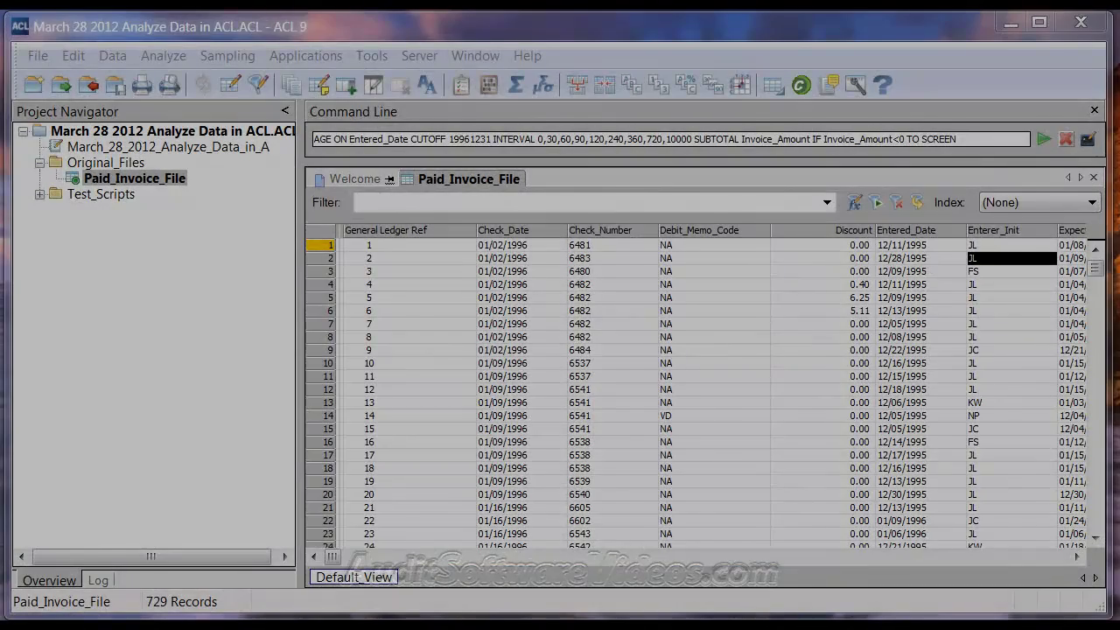
Clear the leftover Age command and set up a Classify of Paid_Invoice_File on Pay_Year_Month
left_click(1067, 140)
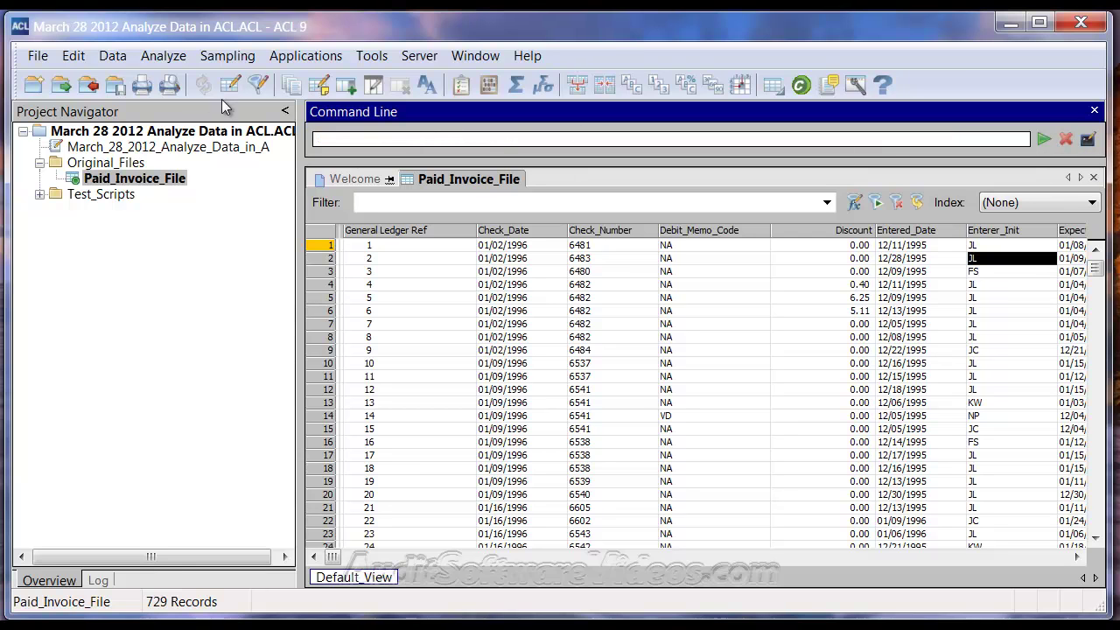
left_click(153, 57)
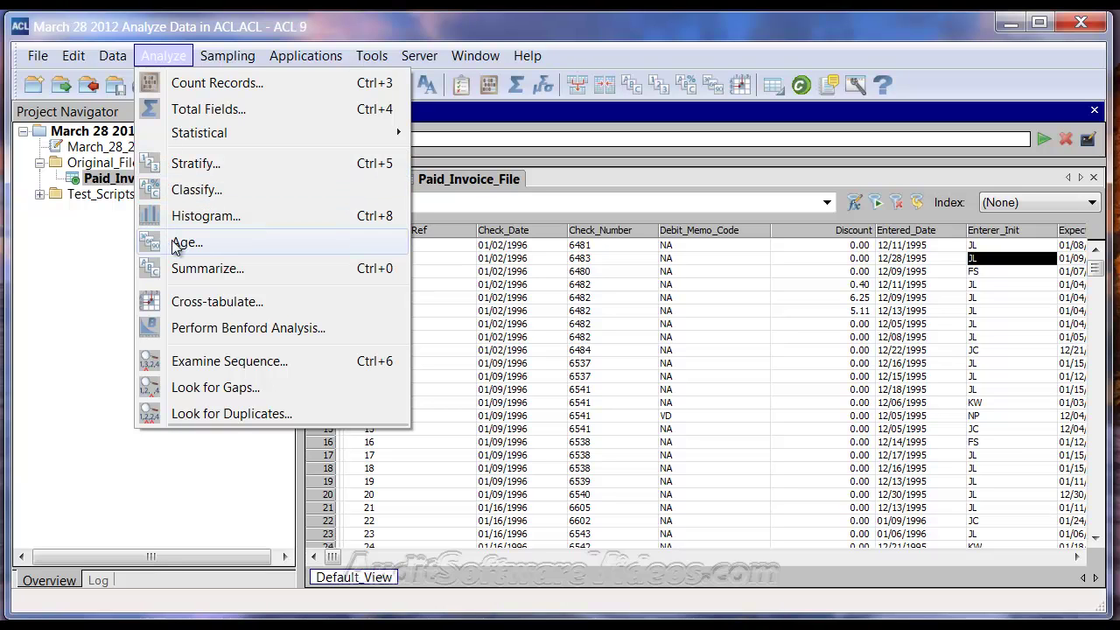
left_click(186, 194)
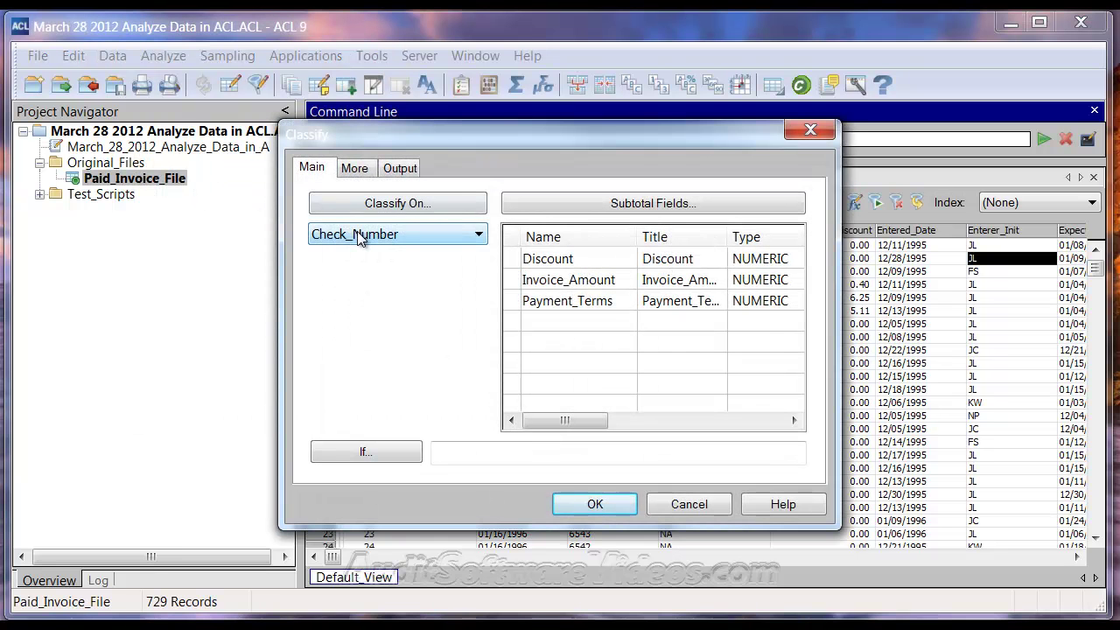
left_click(358, 236)
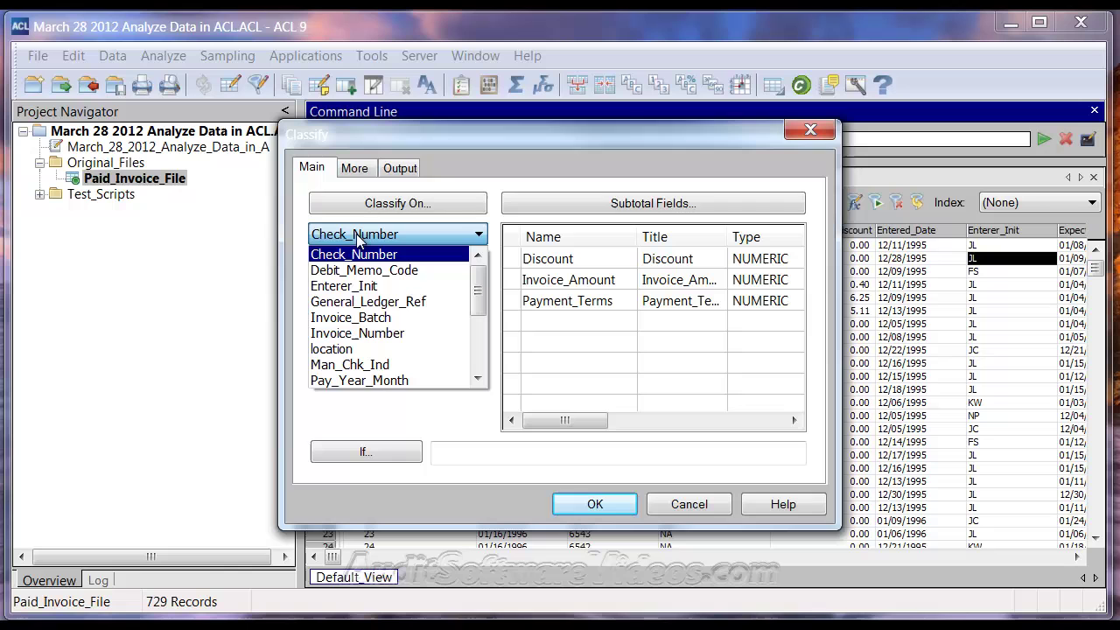
left_click(366, 382)
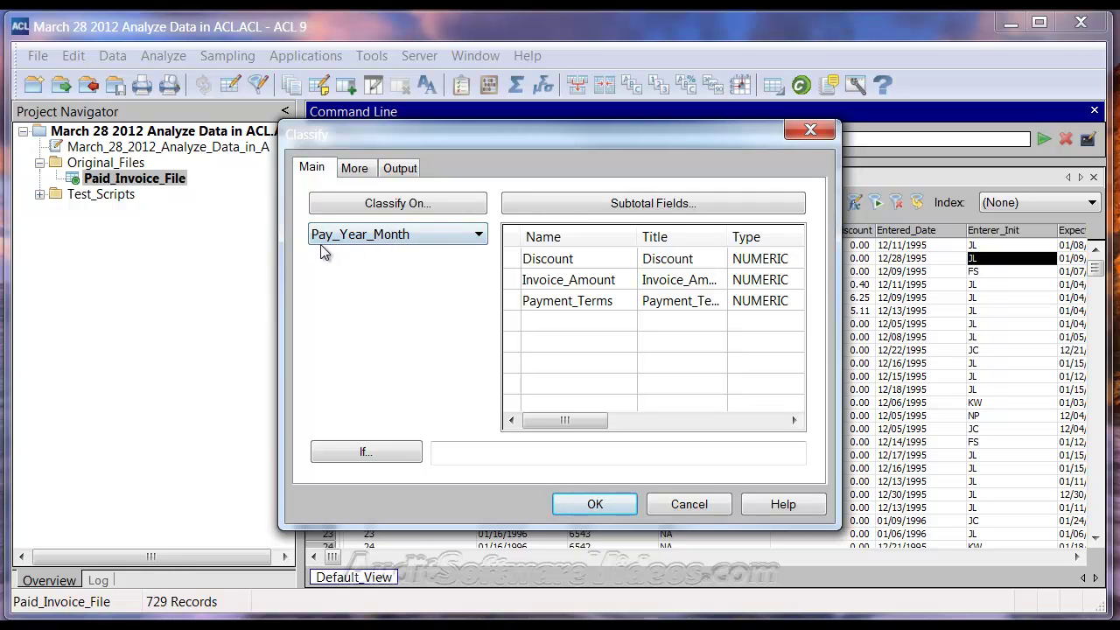
Look through the fields available for classifying, from Check_Number to Vendor_Zip, and keep Pay_Year_Month as the choice
left_click(407, 238)
left_click_drag(477, 336, 478, 278)
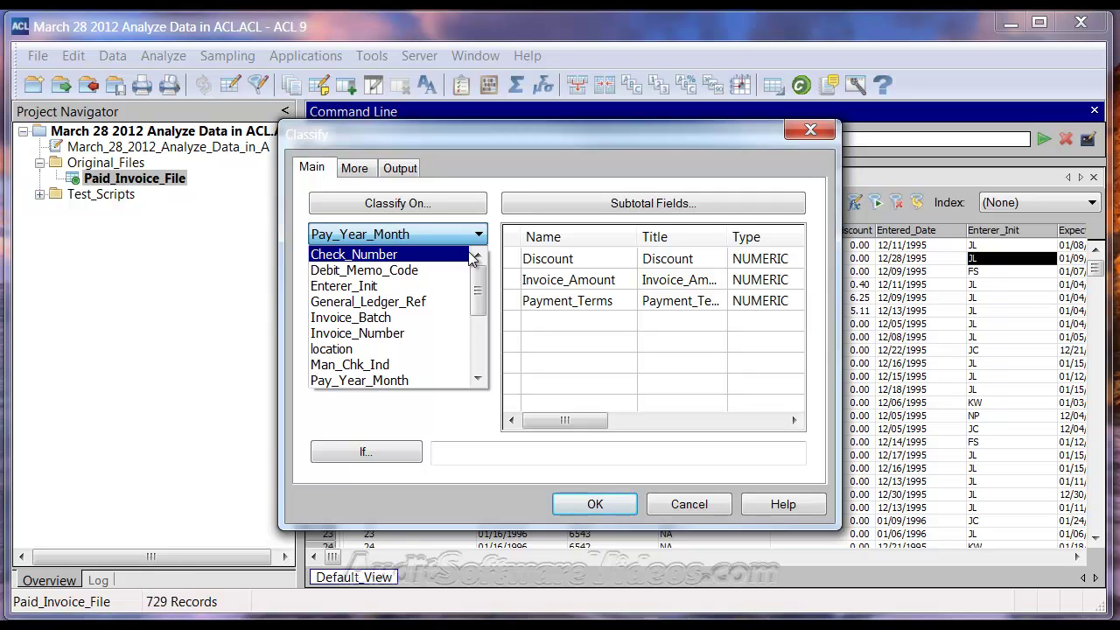
left_click(103, 595)
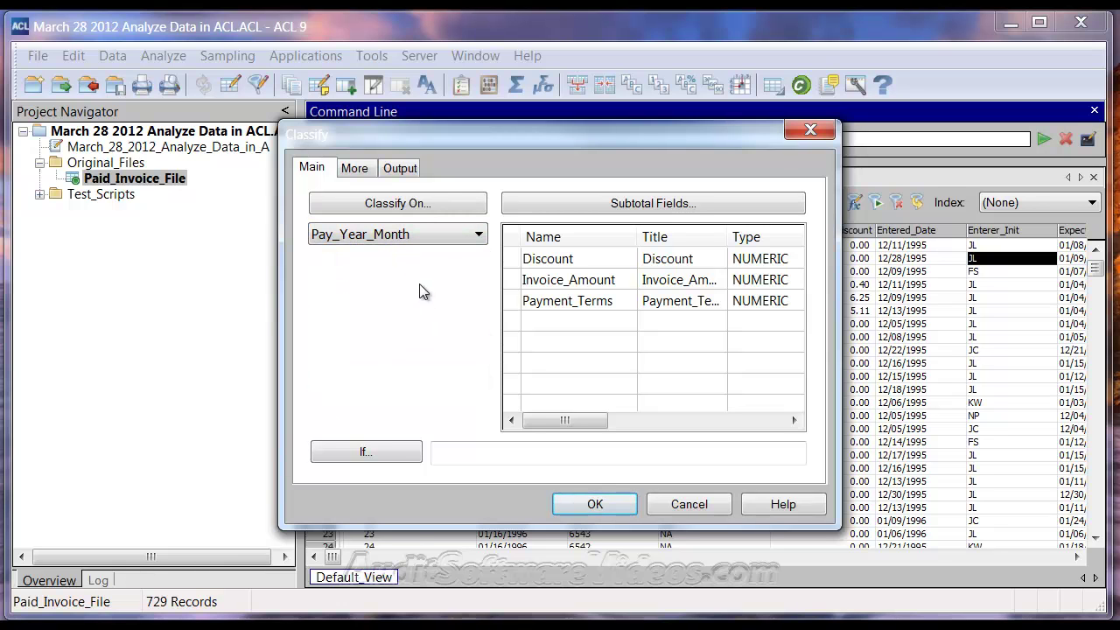
left_click(408, 234)
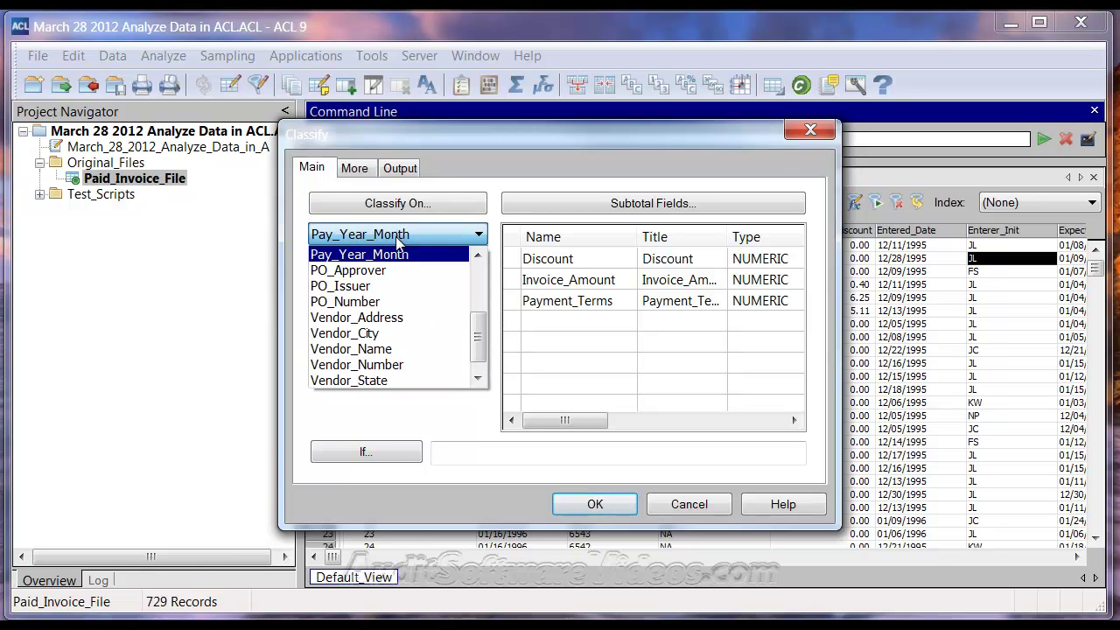
mouse_move(478, 344)
left_mouse_down()
mouse_move(470, 309)
mouse_move(472, 355)
left_mouse_up()
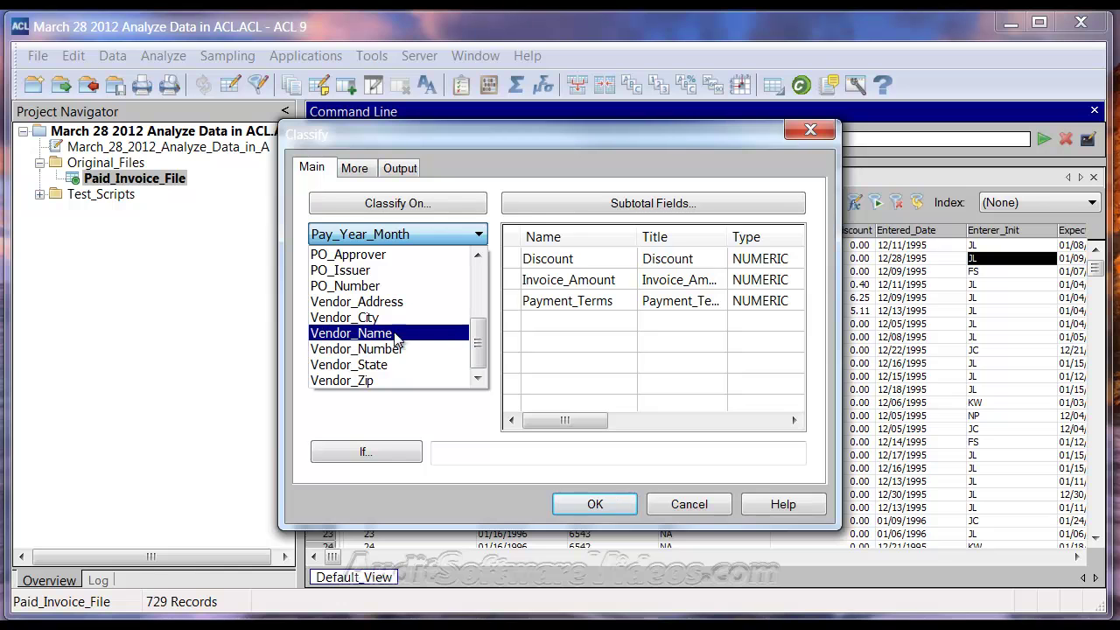
left_click_drag(478, 338, 480, 265)
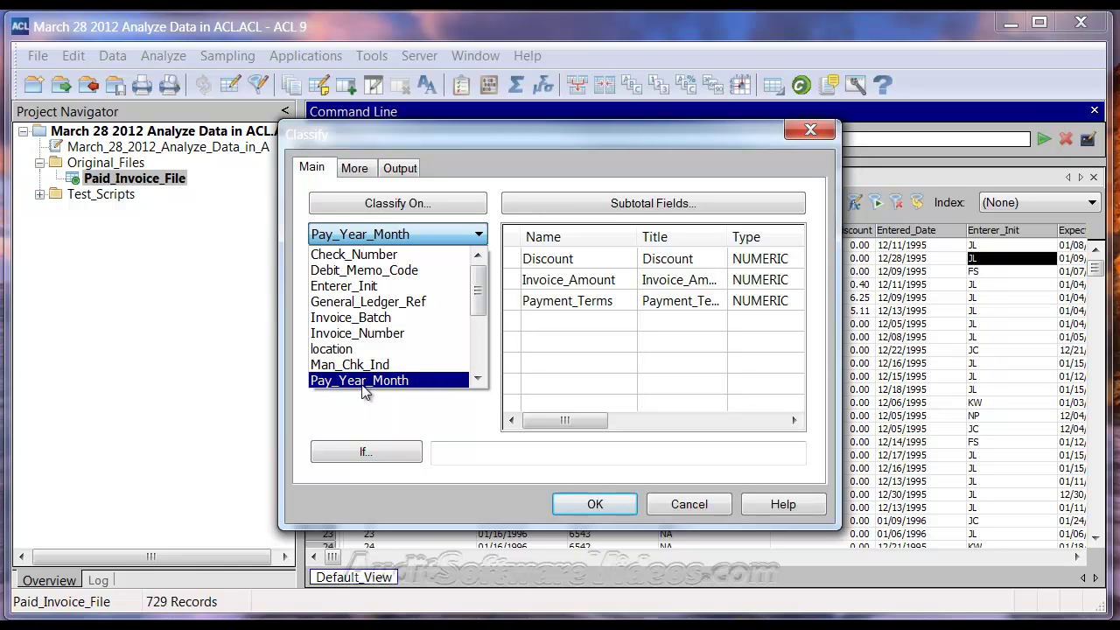
left_click(477, 378)
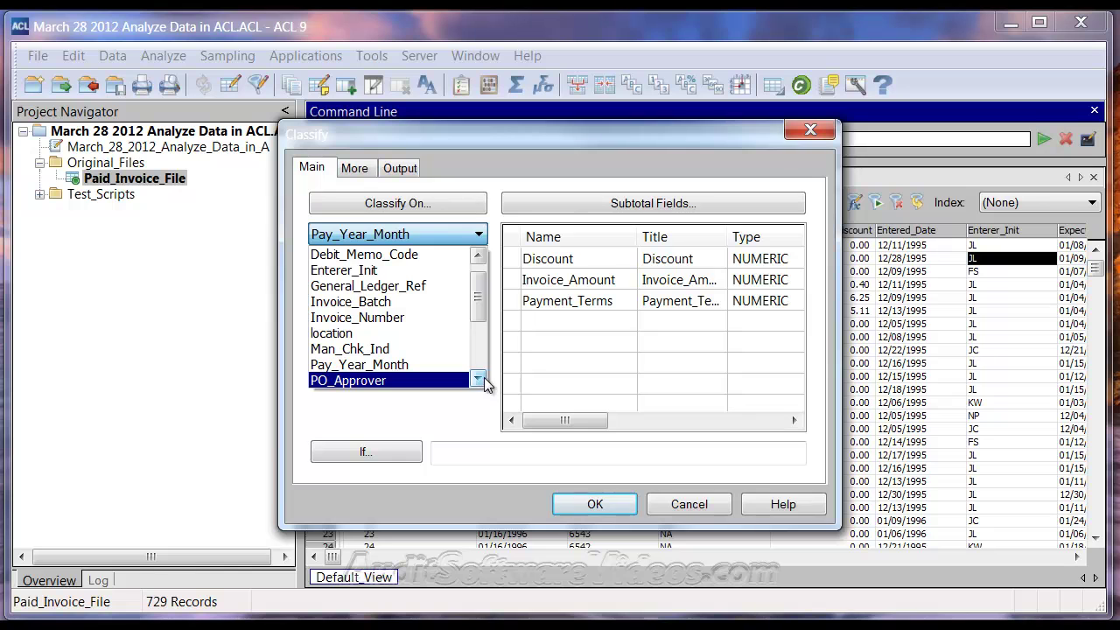
left_click(424, 364)
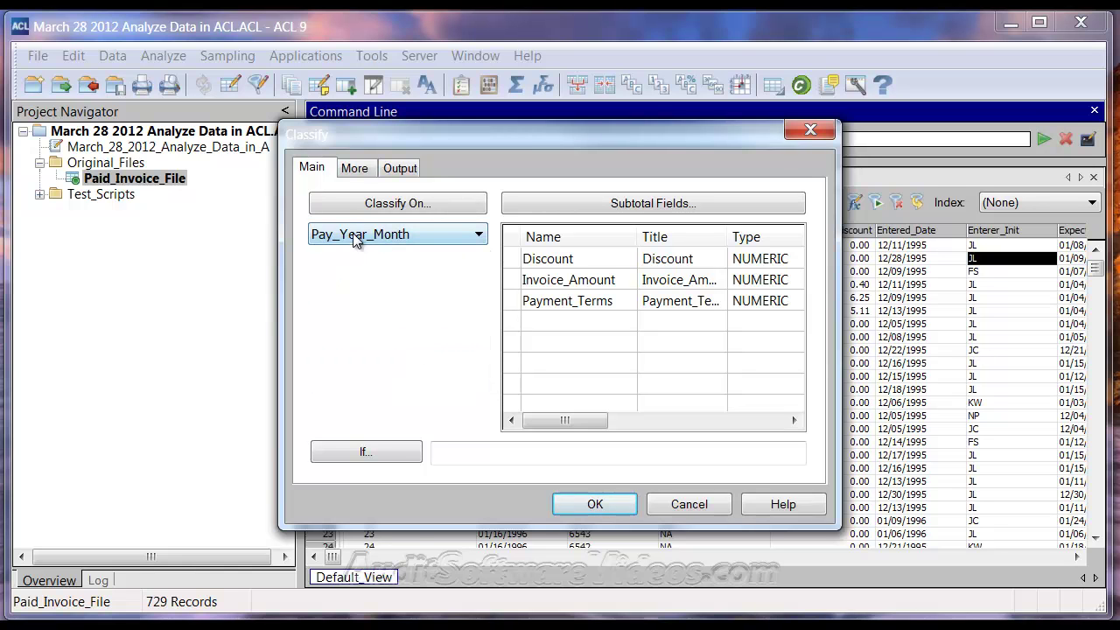
Subtotal the Classify by Invoice_Amount and run it, recalling its command for editing and reviewing the results through the totals
left_click(564, 280)
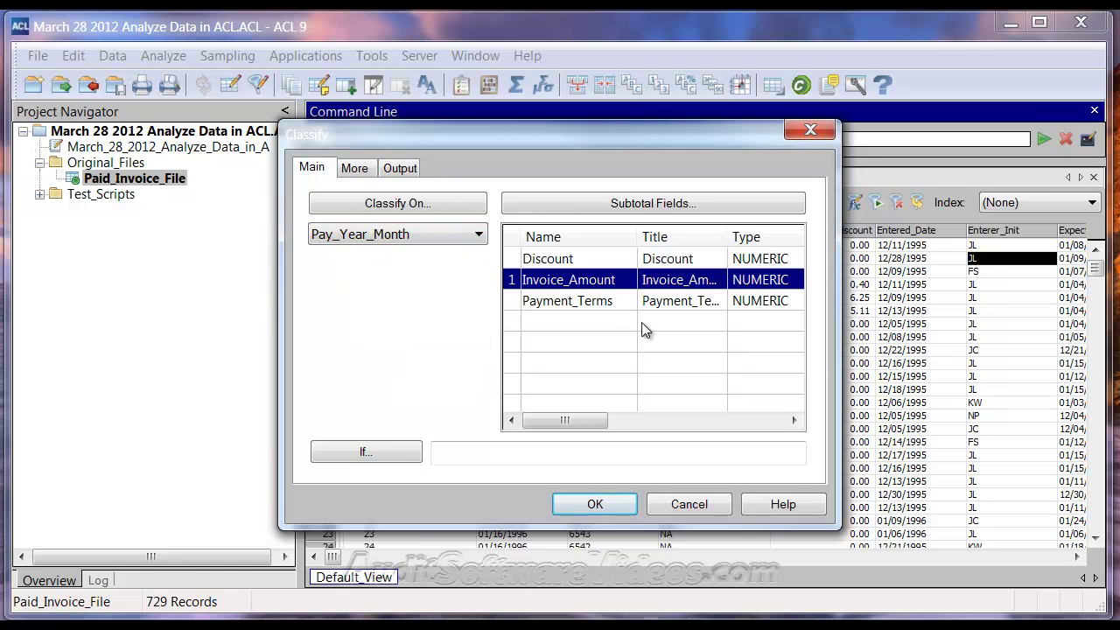
left_click(594, 505)
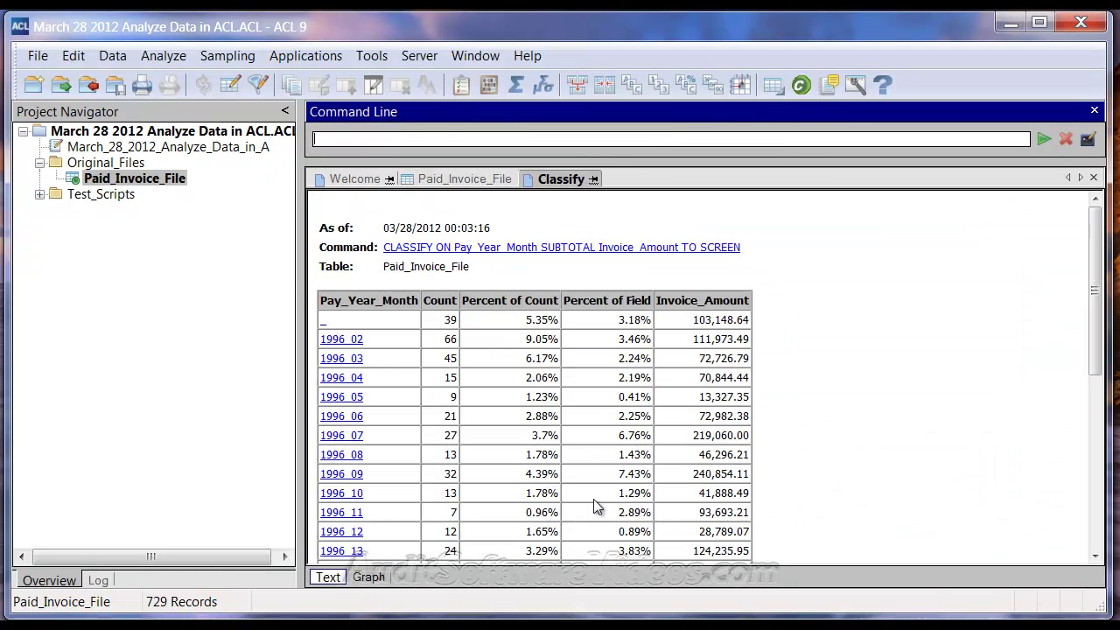
left_click(442, 249)
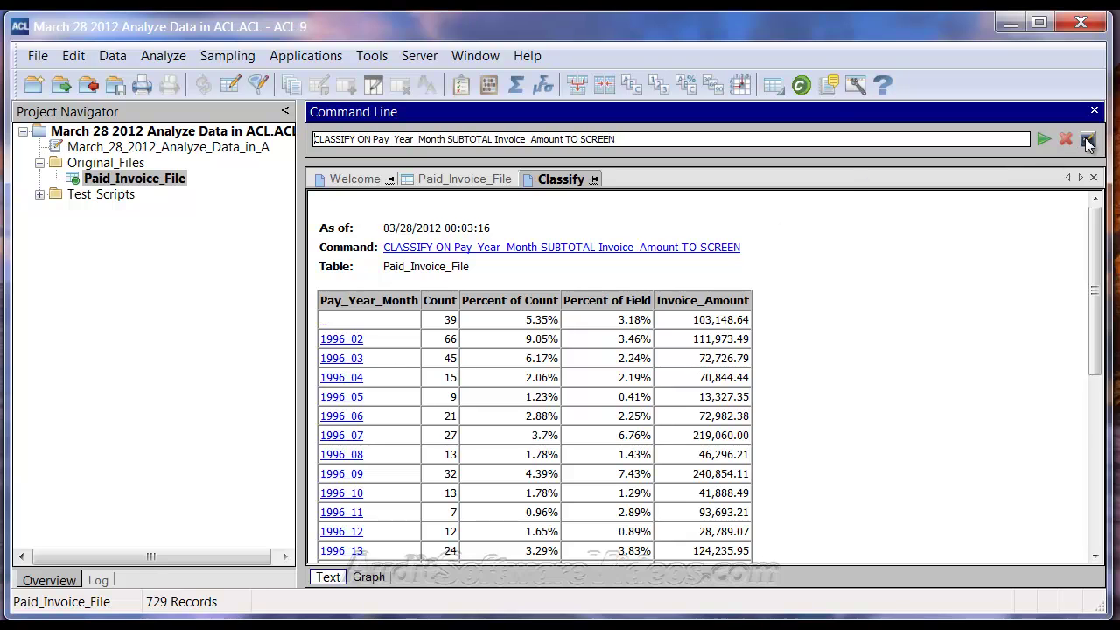
left_click(1087, 140)
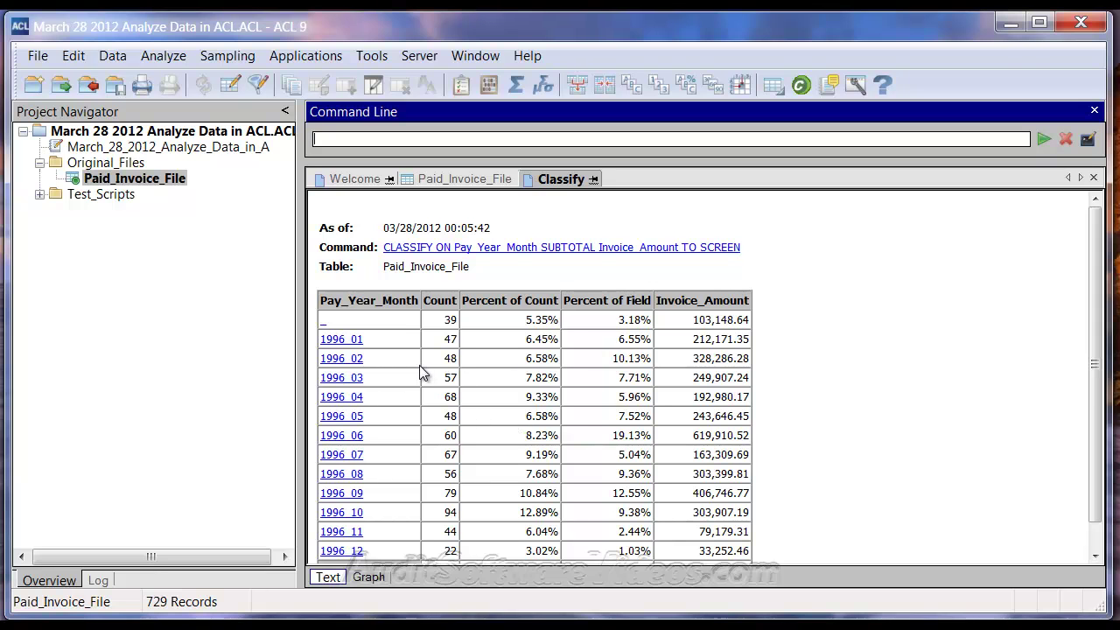
scroll(417, 376, "down", 1)
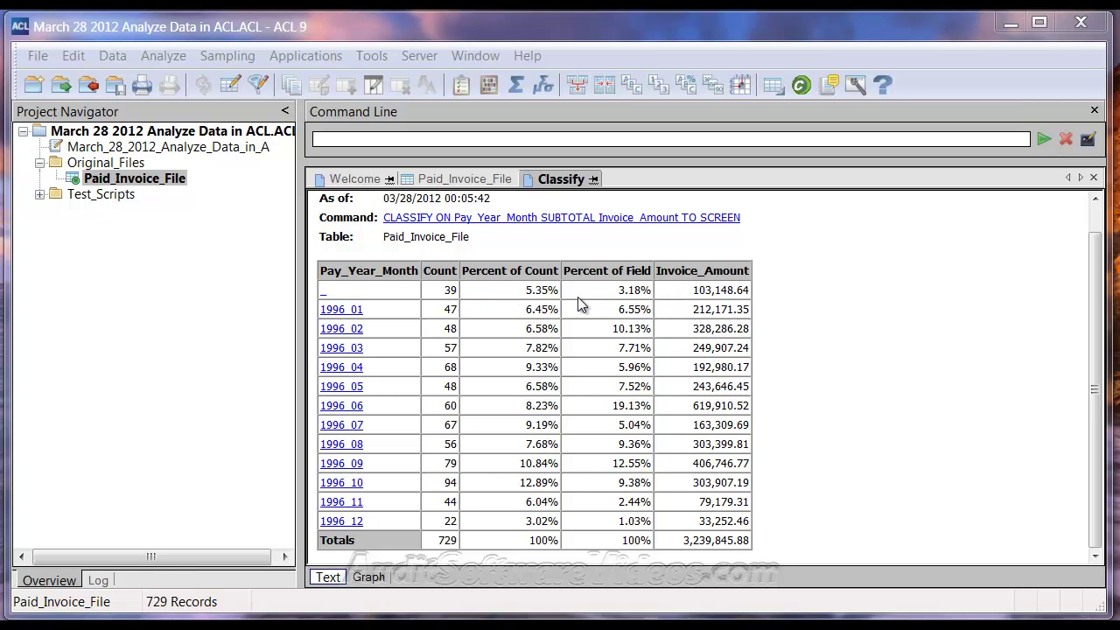
Sort the table layout's fields by start position in descending order, examine the Pay_Year_Month expression, and close the layout
left_click(72, 56)
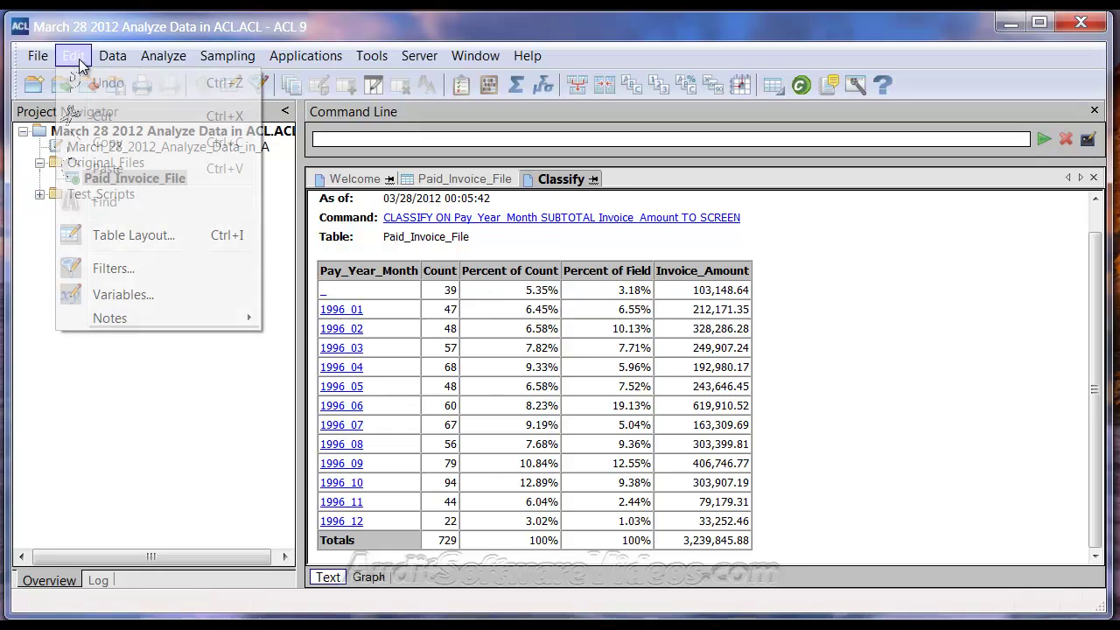
left_click(130, 241)
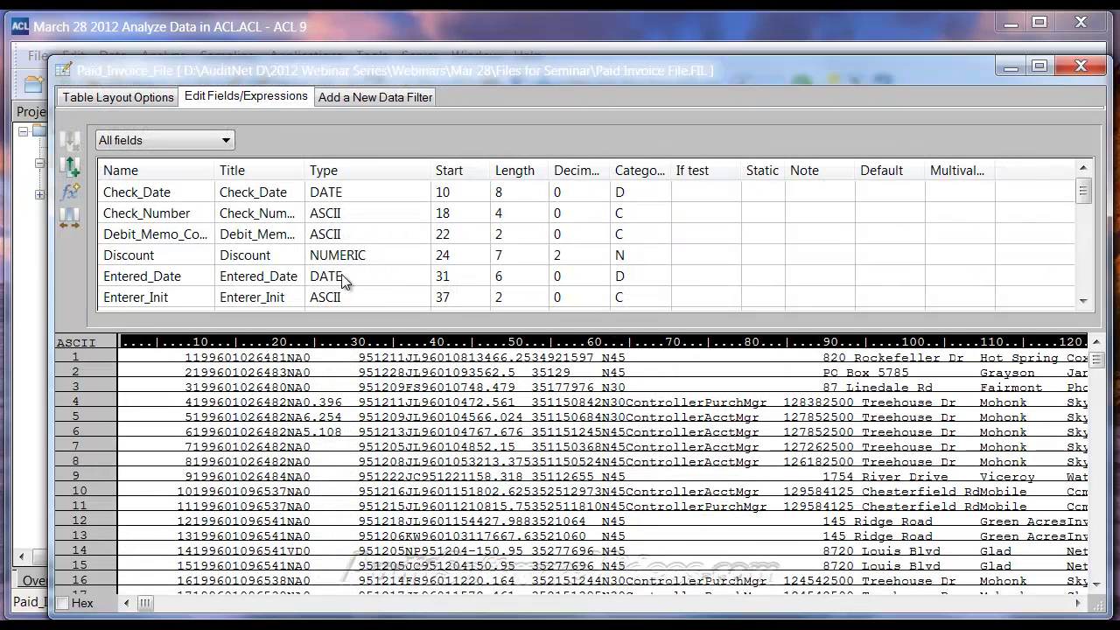
left_click(466, 171)
left_click(470, 173)
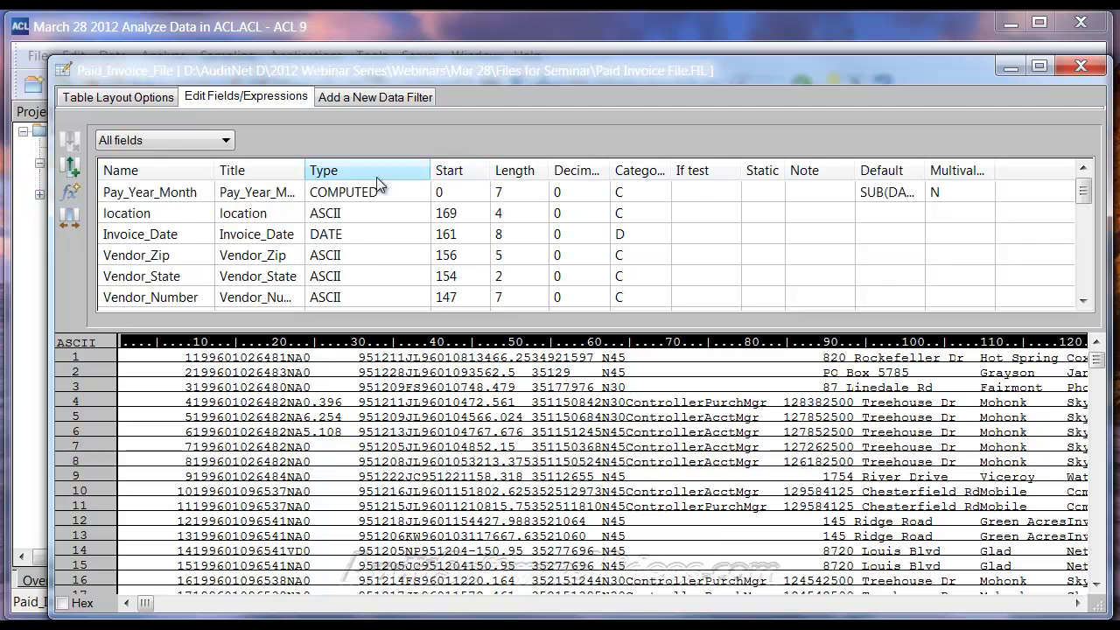
double_click(223, 193)
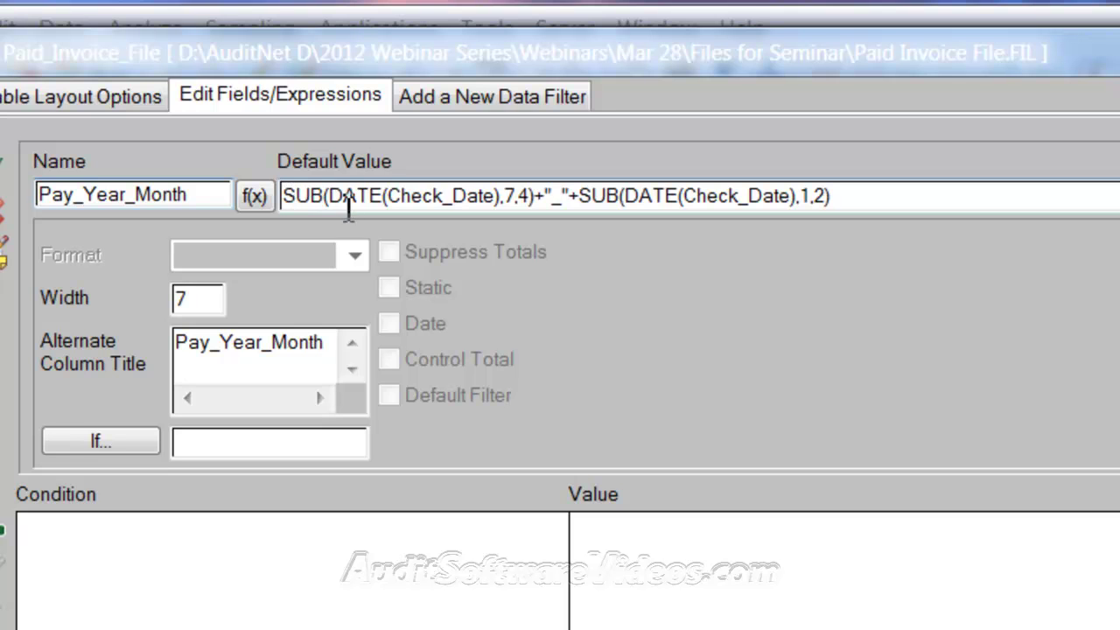
left_click(521, 206)
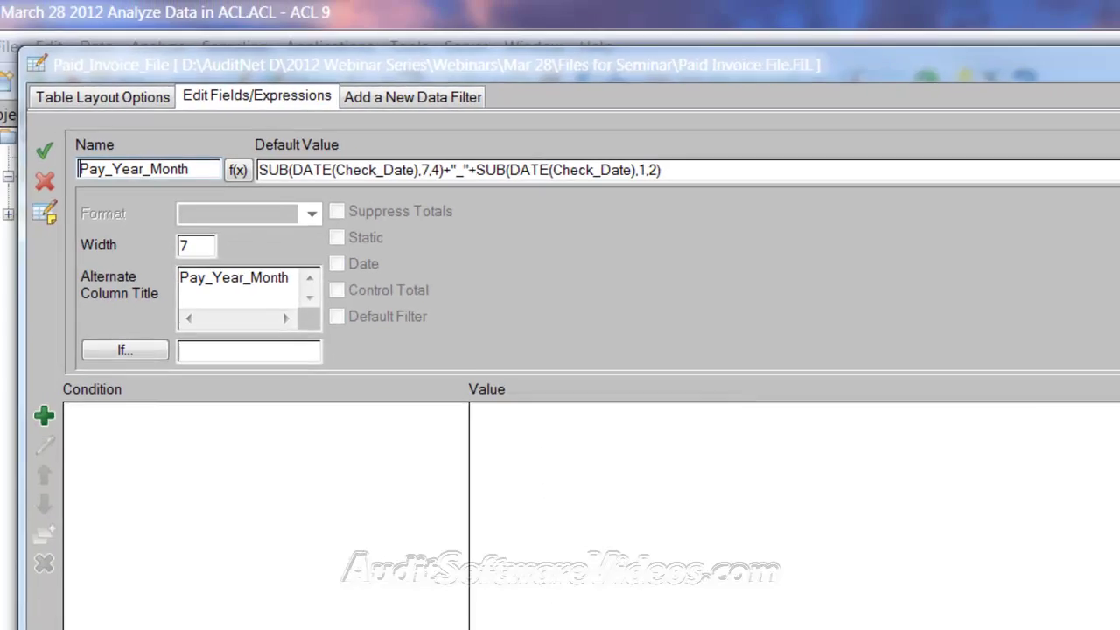
left_click(1080, 65)
left_click(719, 354)
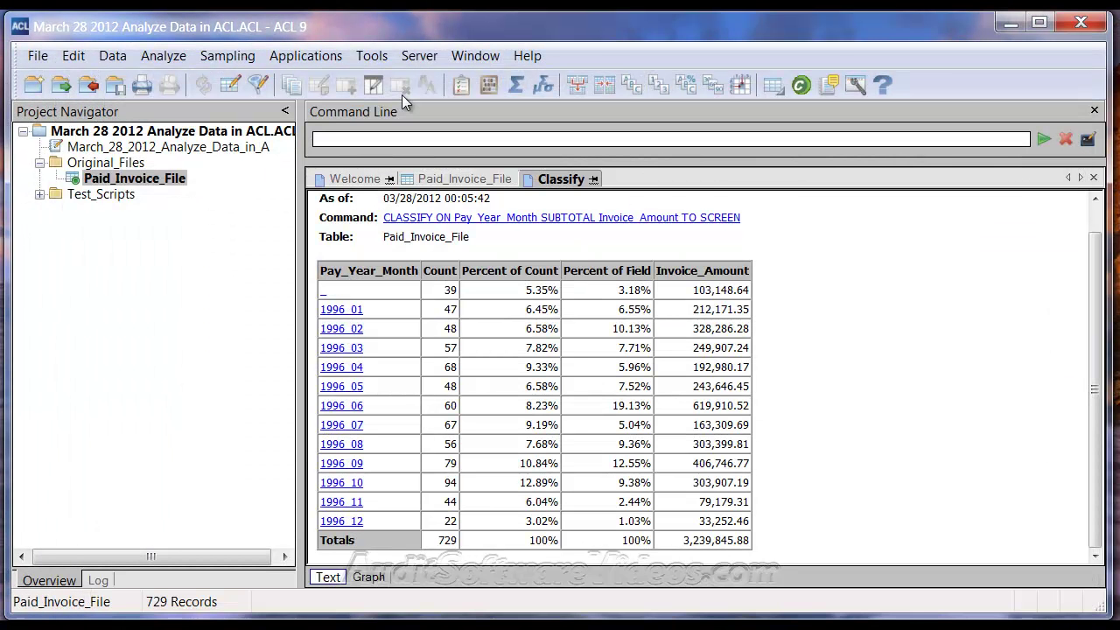
Check the date display format in the program's date options, and leave without changing it
left_click(377, 58)
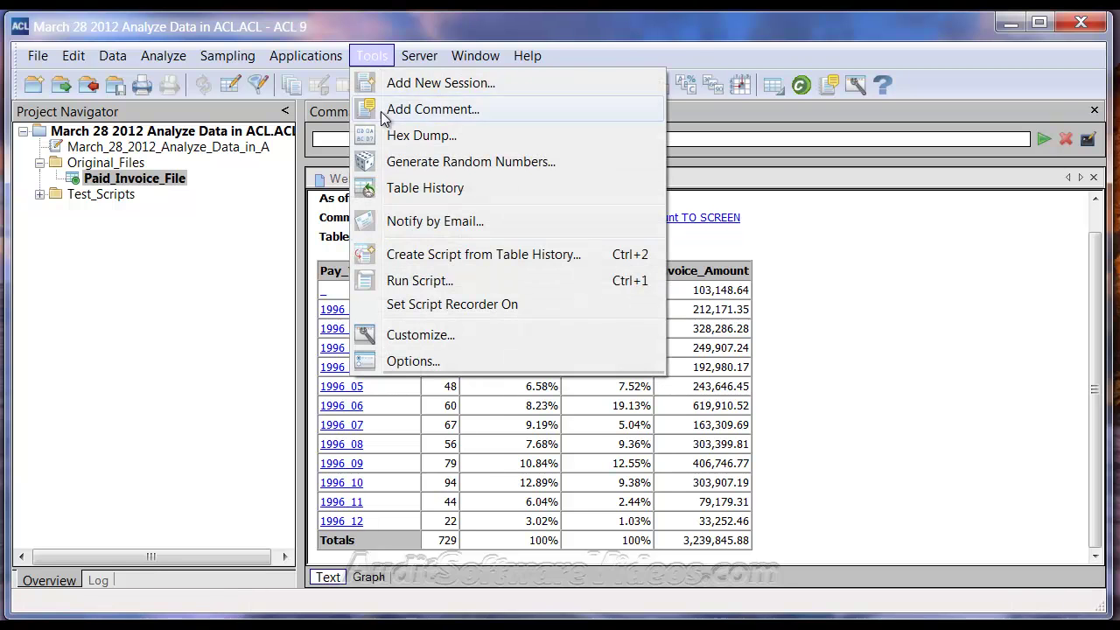
left_click(414, 360)
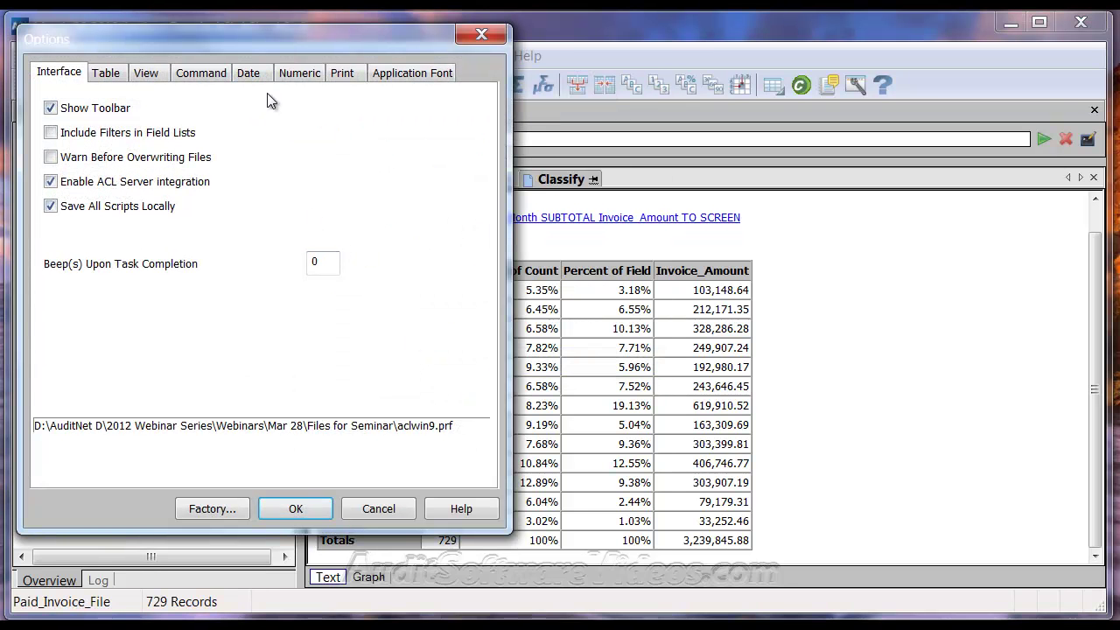
left_click(251, 73)
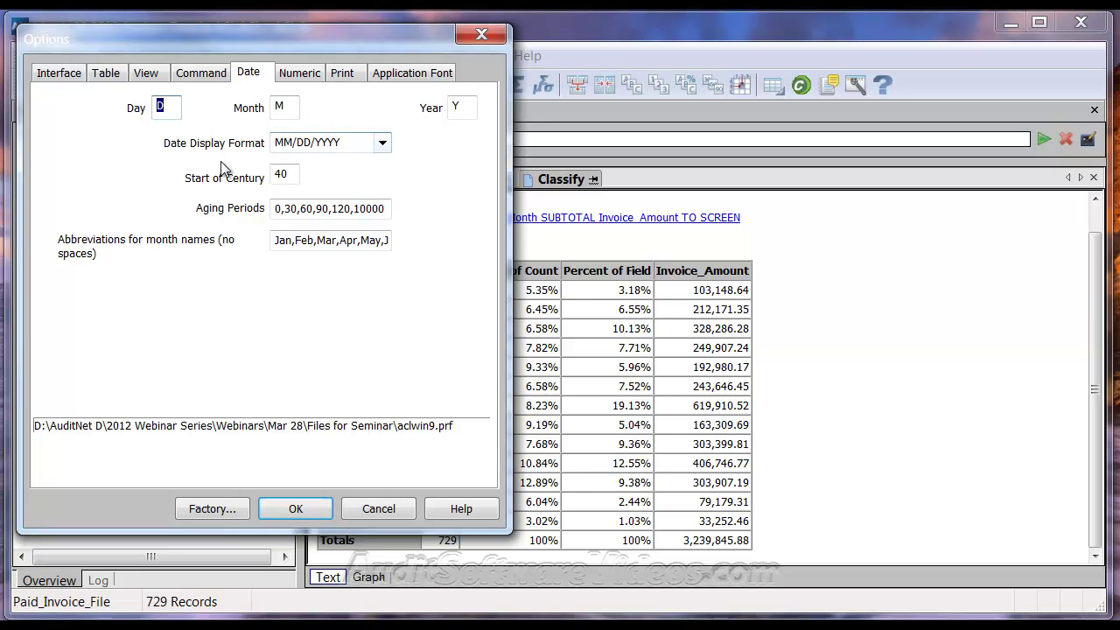
left_click(374, 512)
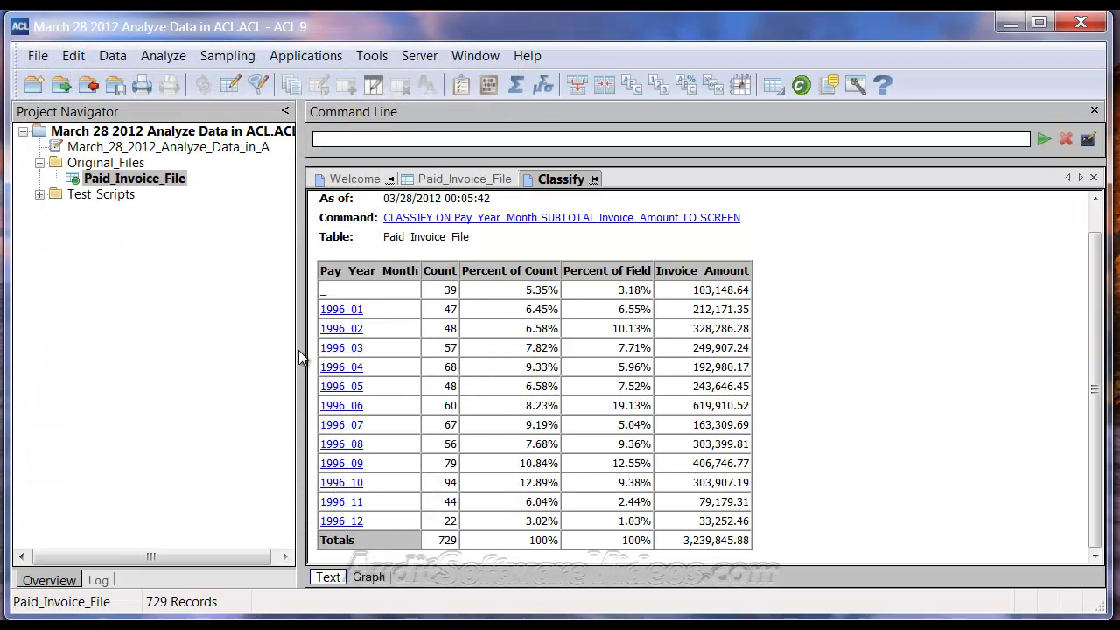
Reopen the Paid_Invoice_File table layout and display the default value expression of the computed field Pay_Year_Month
left_click(74, 55)
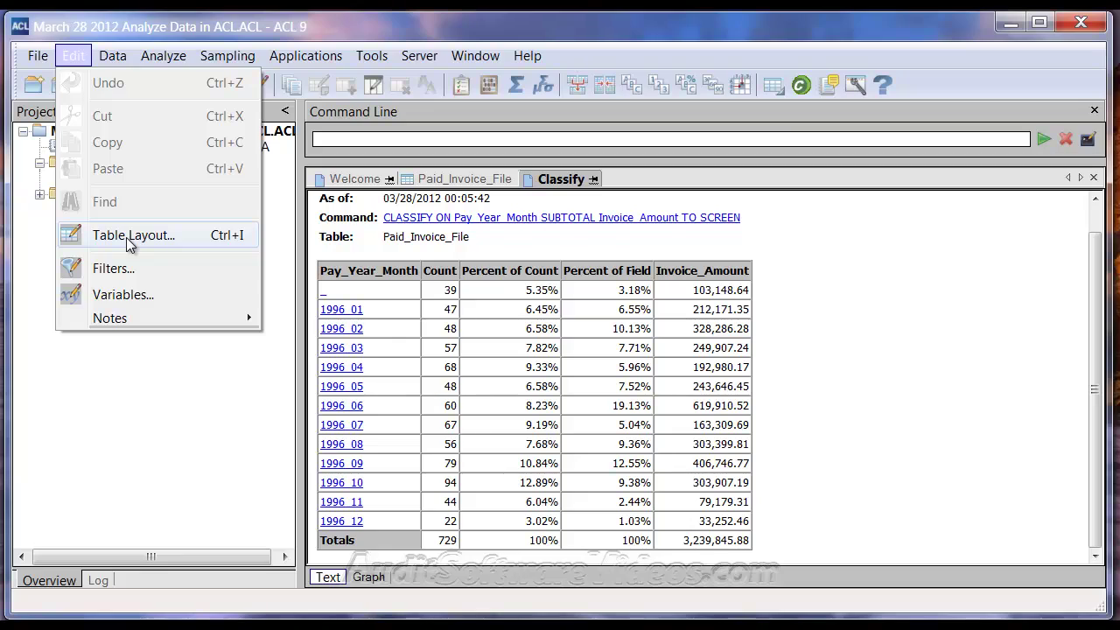
left_click(125, 237)
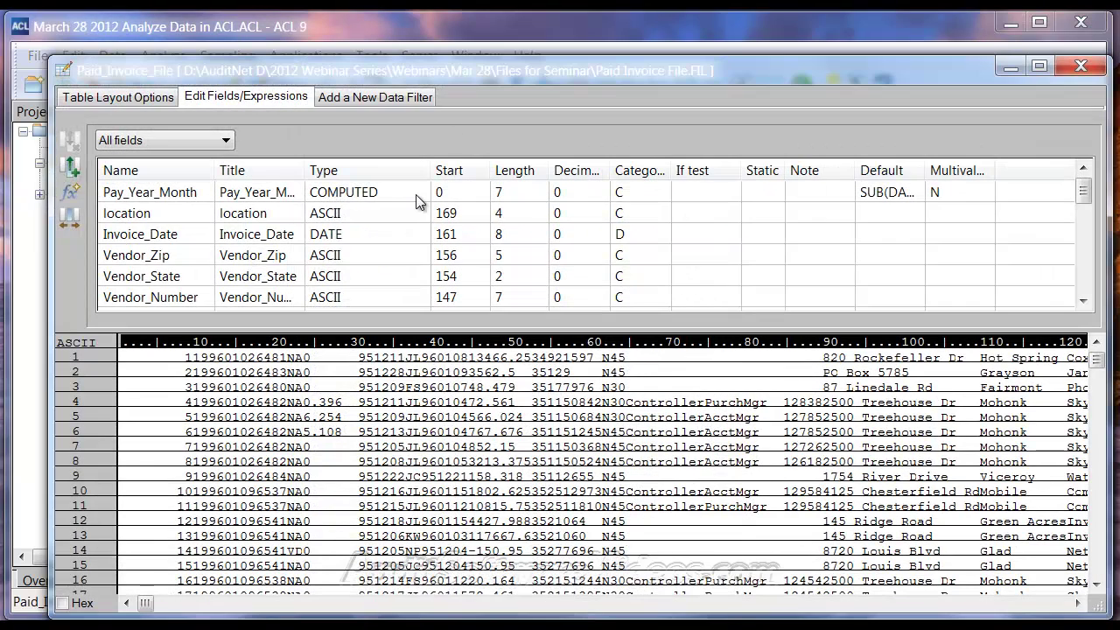
double_click(264, 195)
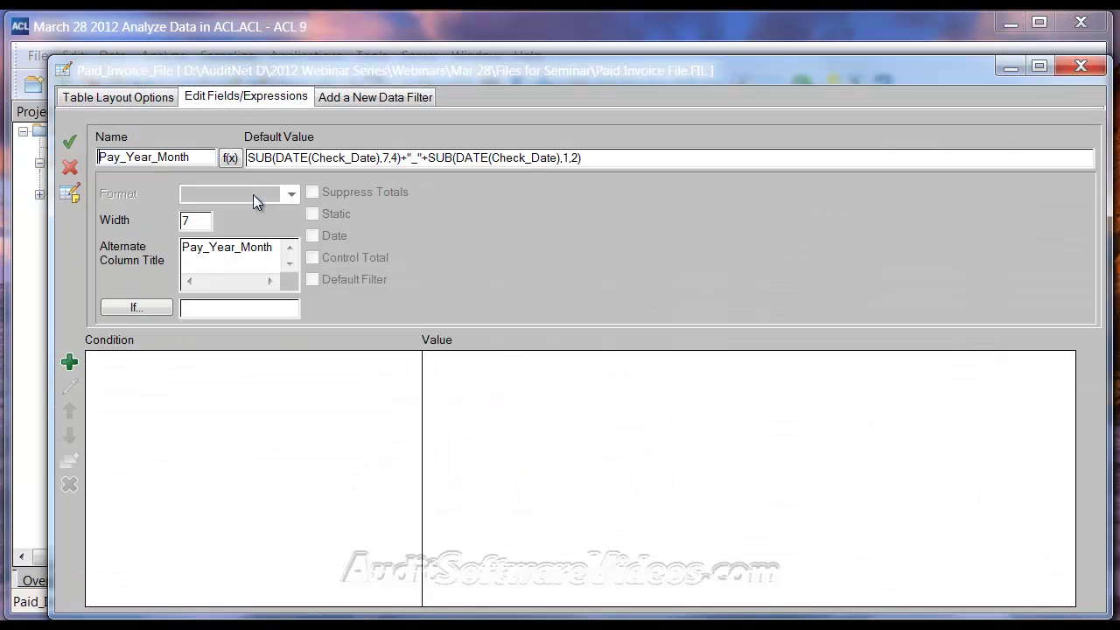
Examine the year, separator and month parts of the Pay_Year_Month expression, and close the table layout without changing it
left_click(324, 157)
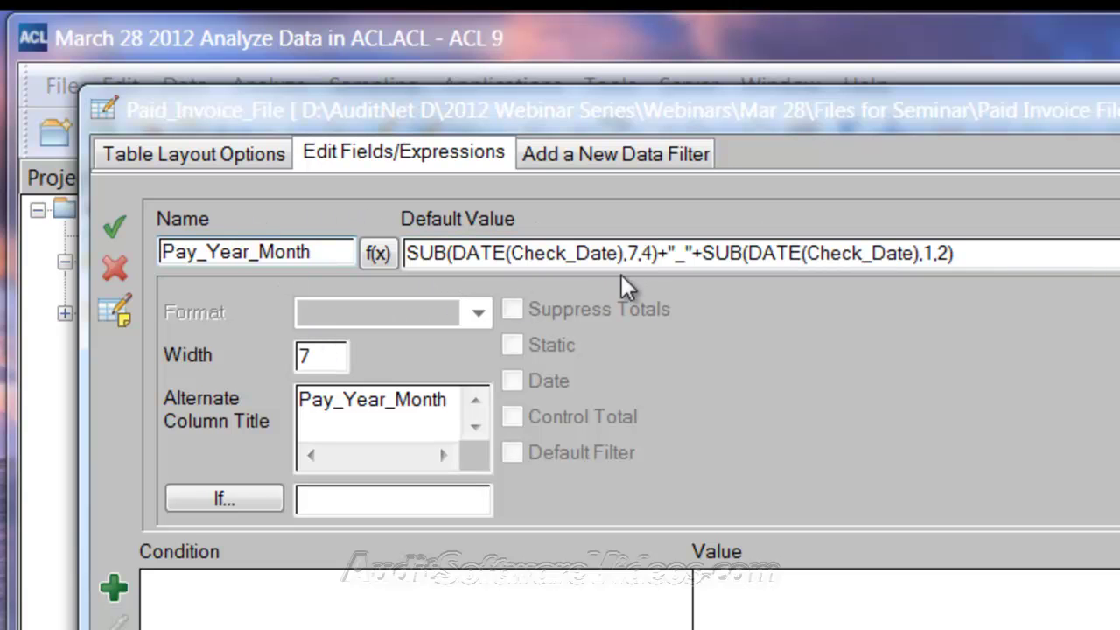
left_click_drag(658, 253, 1032, 254)
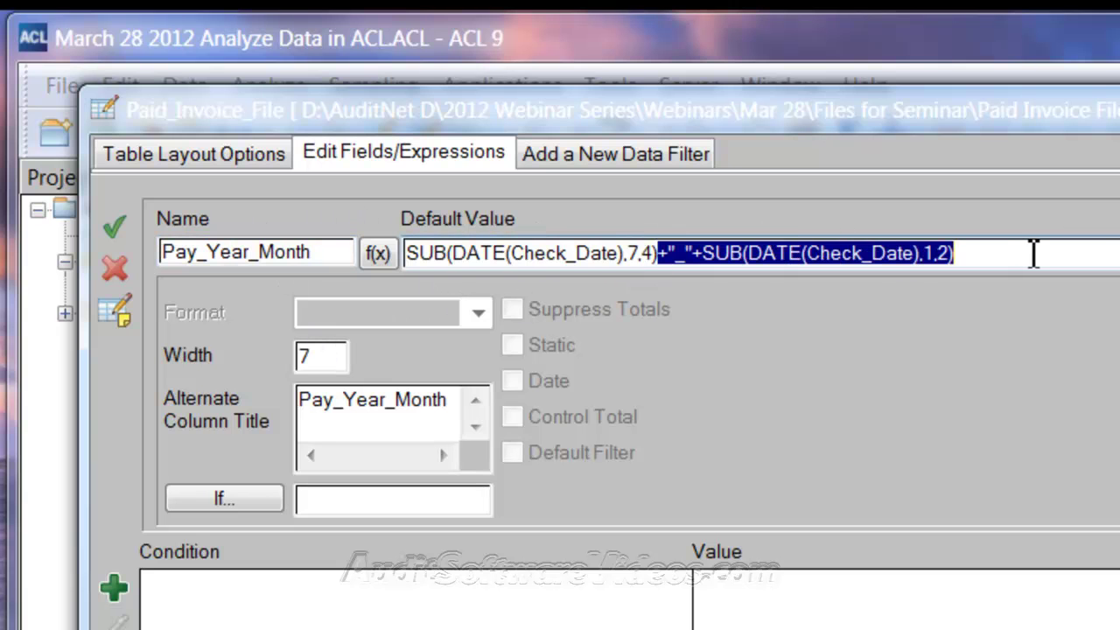
left_click(704, 245)
left_click_drag(705, 253, 333, 253)
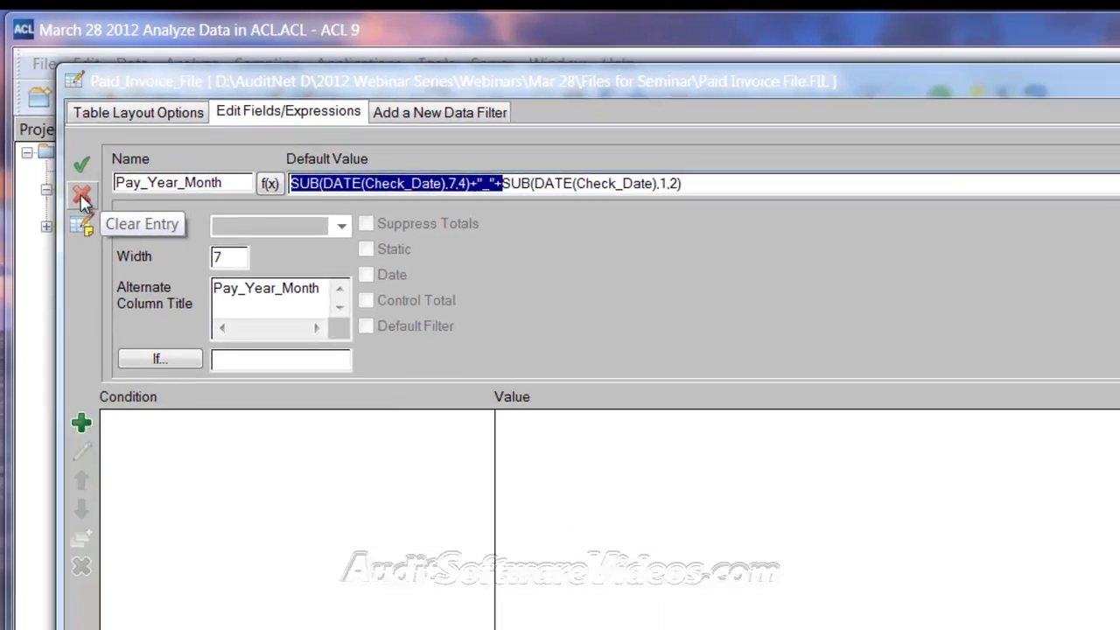
left_click(117, 264)
left_click(1080, 67)
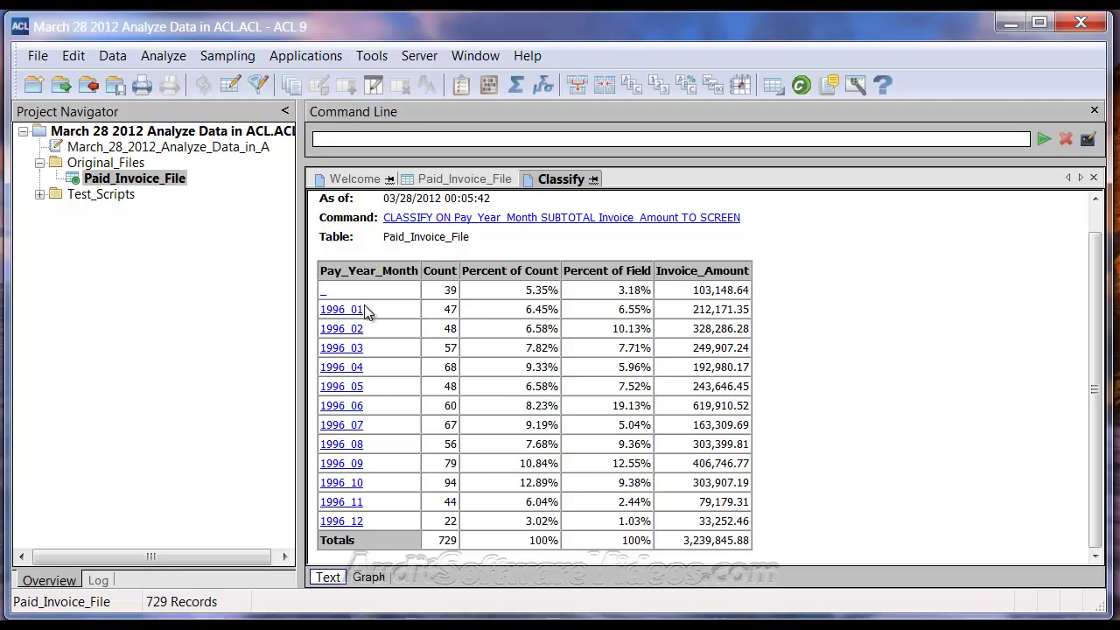
Review the Age command's date field, cutoff date and aging periods, and leave without running it
left_click(180, 59)
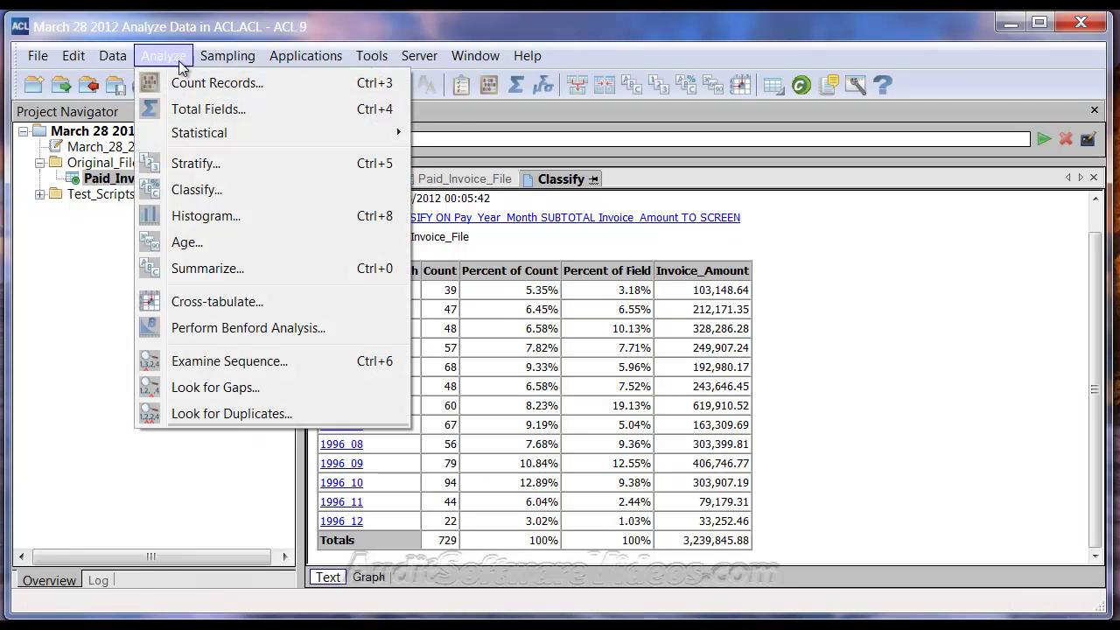
left_click(184, 245)
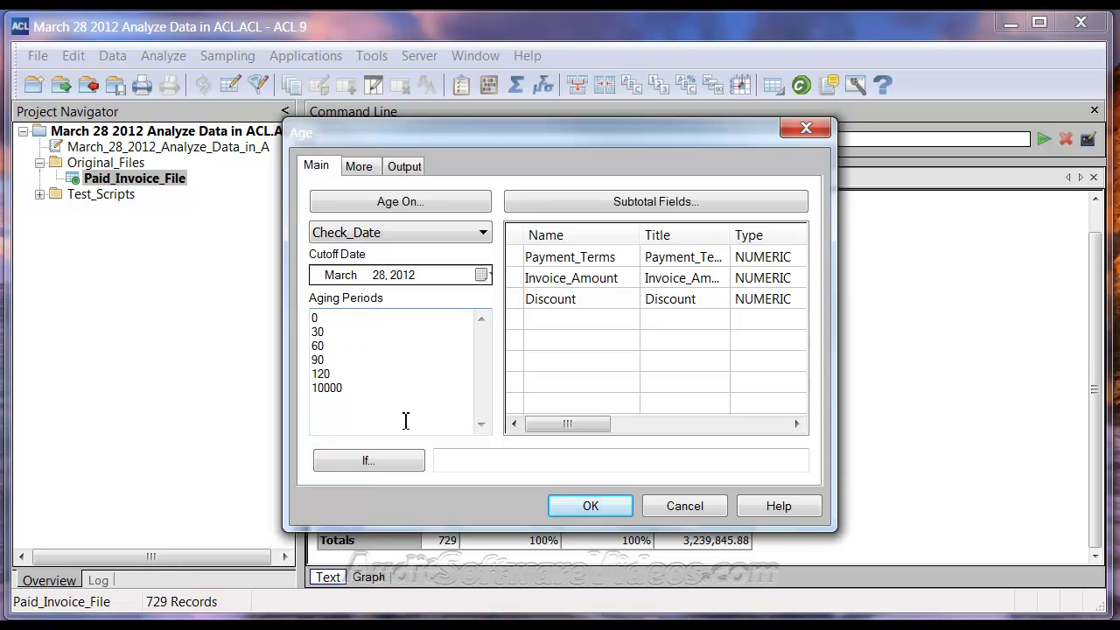
left_click(683, 504)
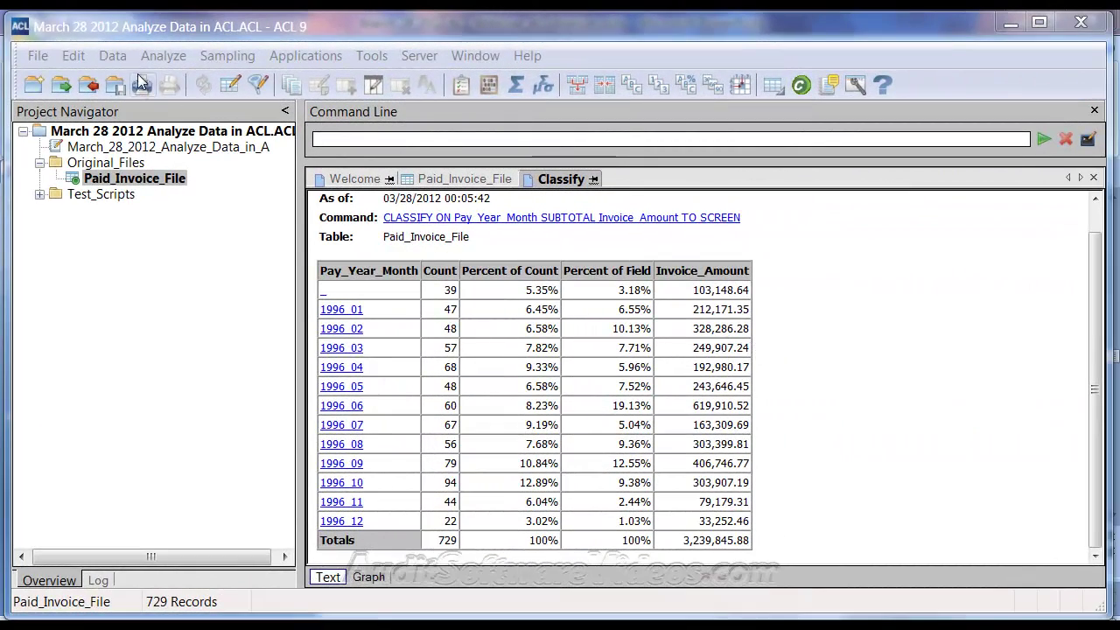
Set up a Summarize of Paid_Invoice_File on Entered_Date with Invoice_Amount as the subtotal field
left_click(154, 56)
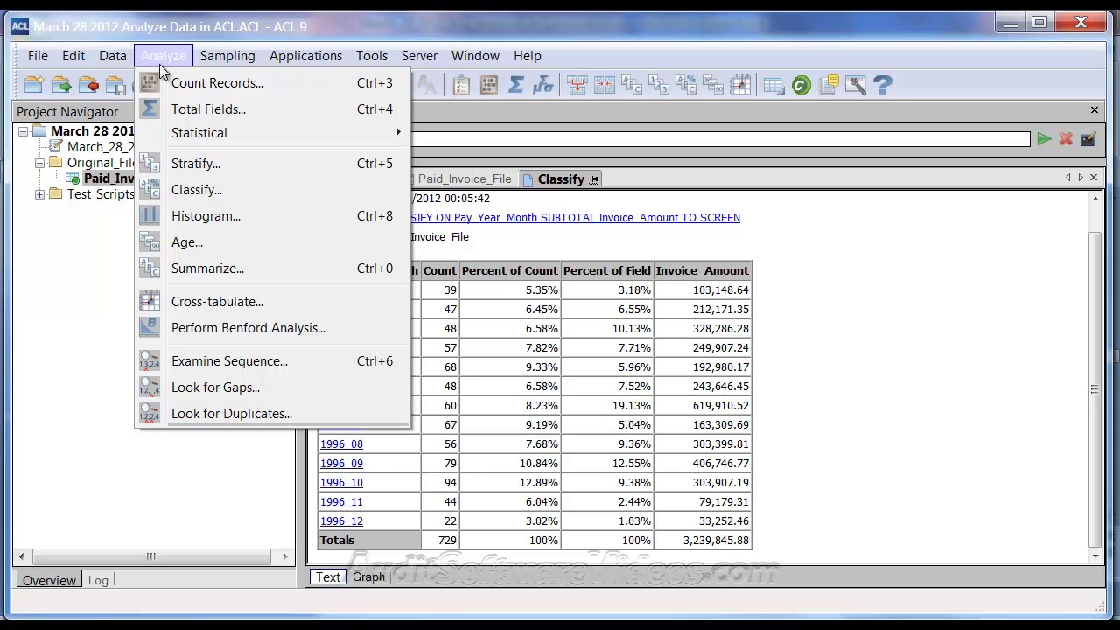
left_click(179, 273)
left_click(540, 274)
left_click(539, 273)
left_click(540, 274)
left_click(541, 274)
left_click(540, 274)
left_click(541, 274)
left_click(541, 274)
left_click(541, 274)
left_click(540, 274)
left_click(541, 273)
left_click(541, 274)
left_click(540, 274)
left_click(350, 278)
left_click(637, 258)
Output the summary to an ACL table named "entered date sum" and run the command
left_click(337, 145)
left_click(419, 305)
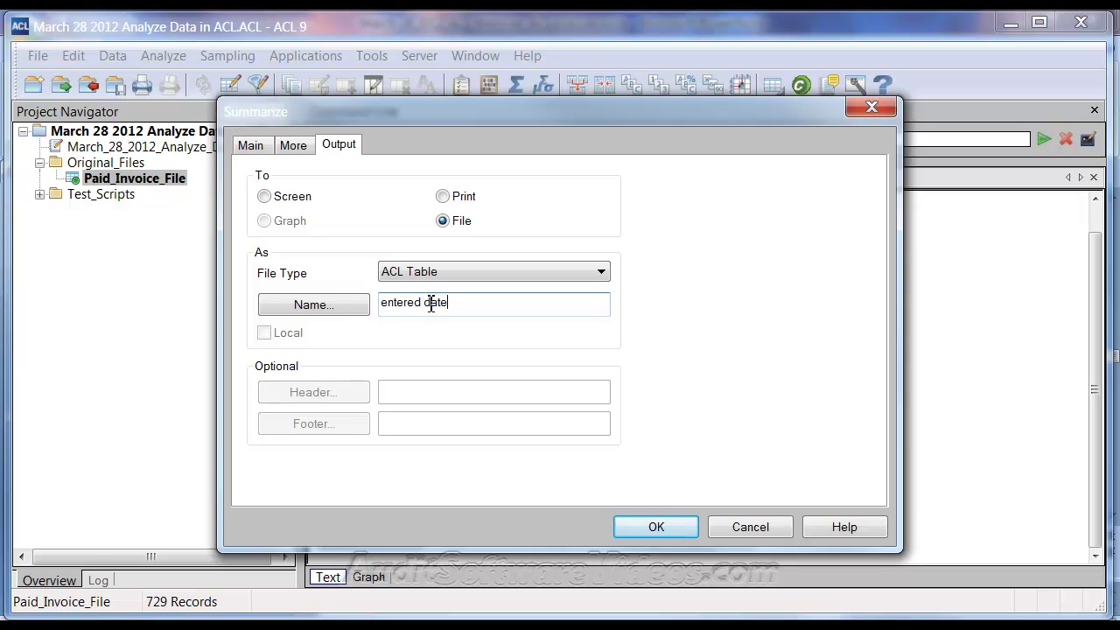
type("entered date sum")
key("Return")
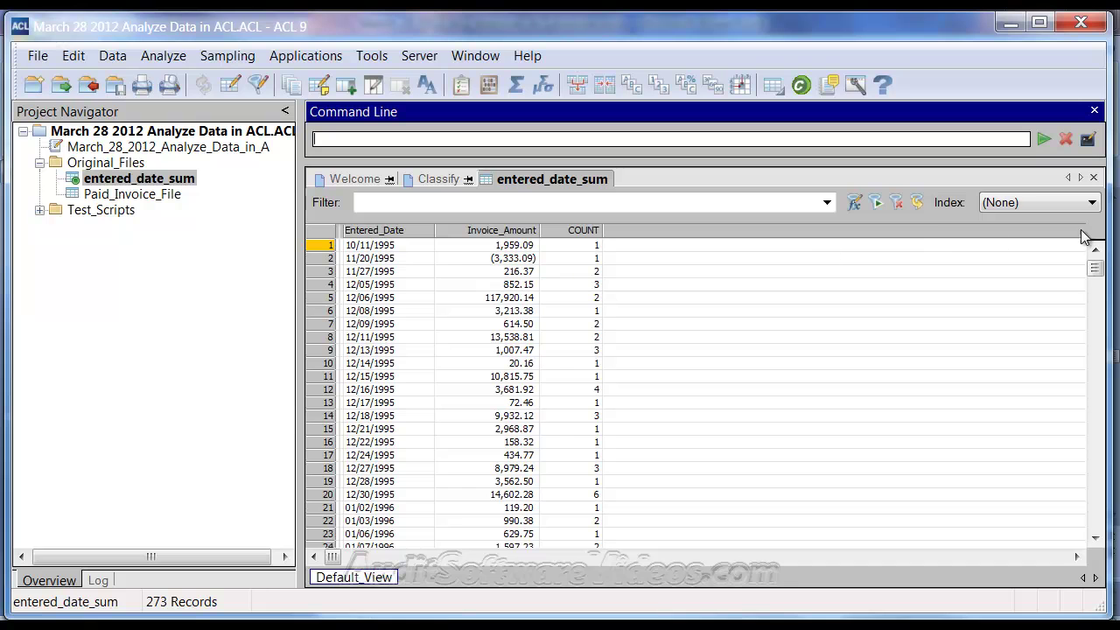
Look through the entered_date_sum records and sort them by COUNT in descending order
left_click_drag(1109, 270, 1065, 247)
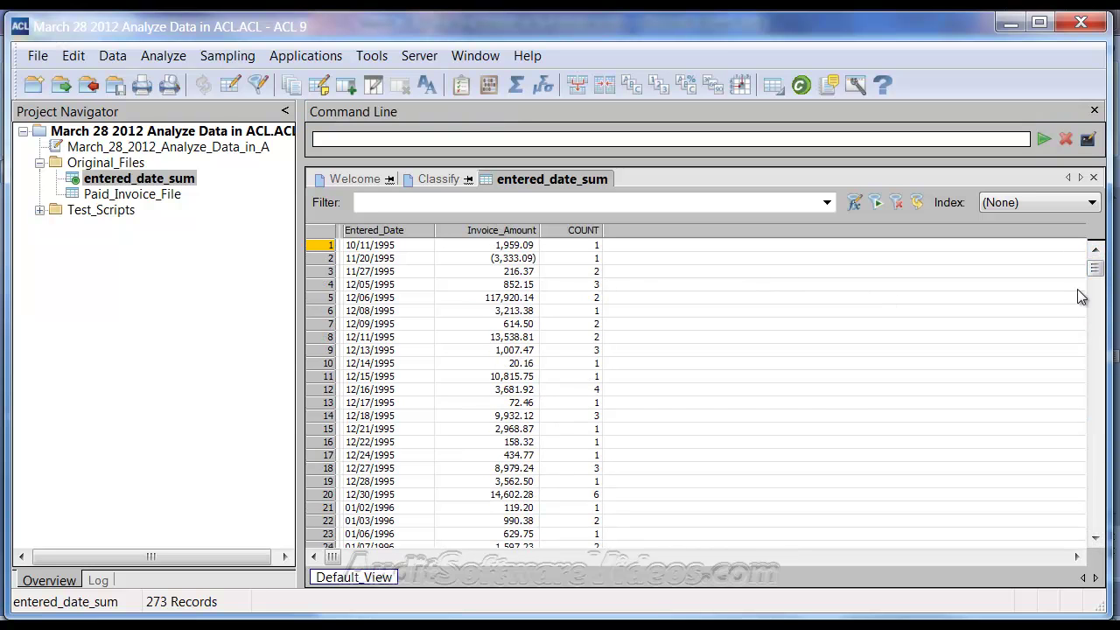
left_click_drag(1094, 267, 1066, 242)
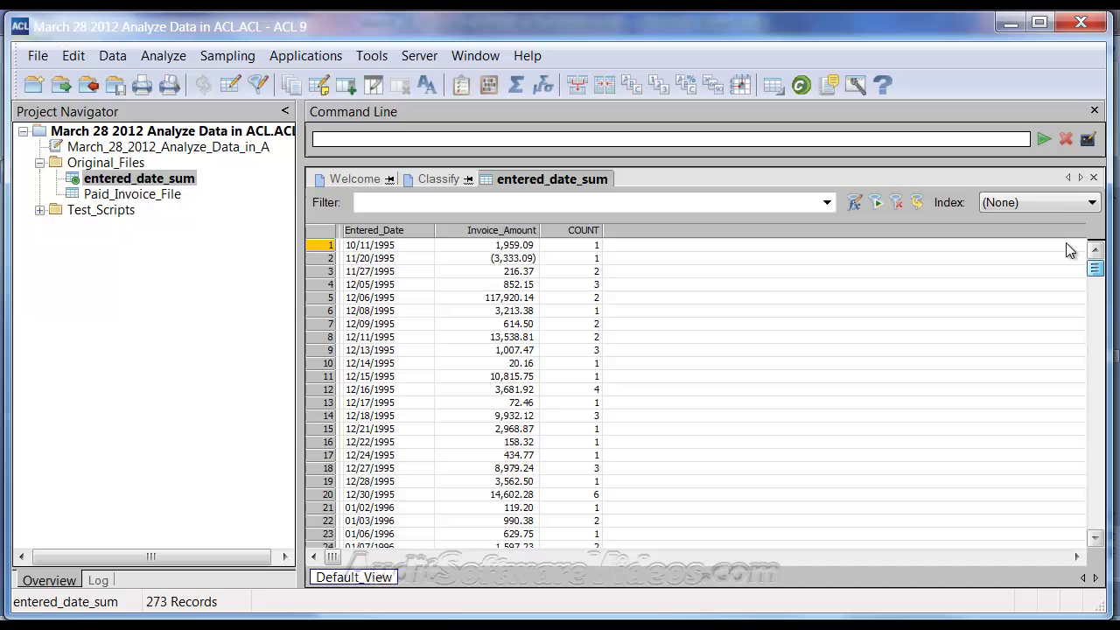
mouse_move(1094, 268)
left_mouse_down()
mouse_move(1094, 340)
mouse_move(1094, 253)
left_mouse_up()
right_click(577, 230)
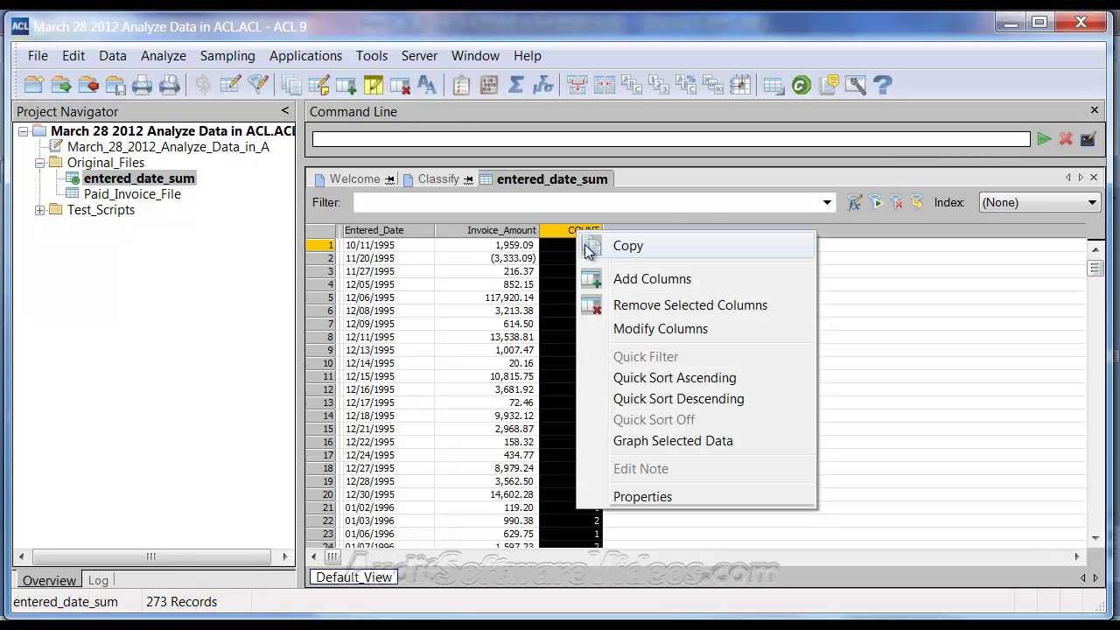
left_click(634, 407)
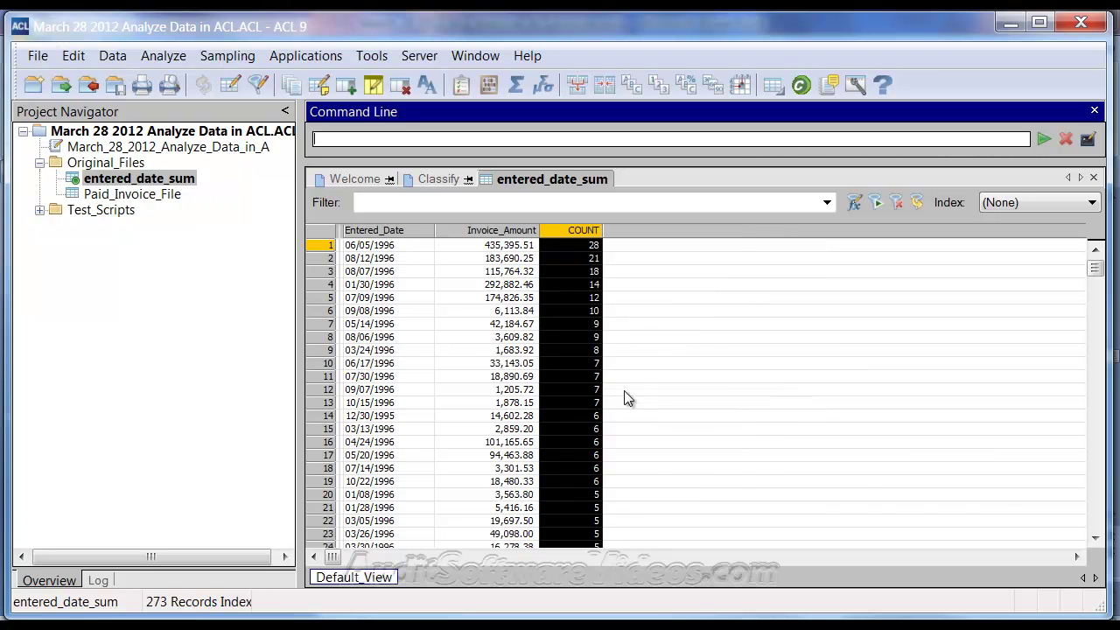
Sort the entered_date_sum records by Invoice_Amount in descending order to examine the dates with the largest amounts
right_click(503, 237)
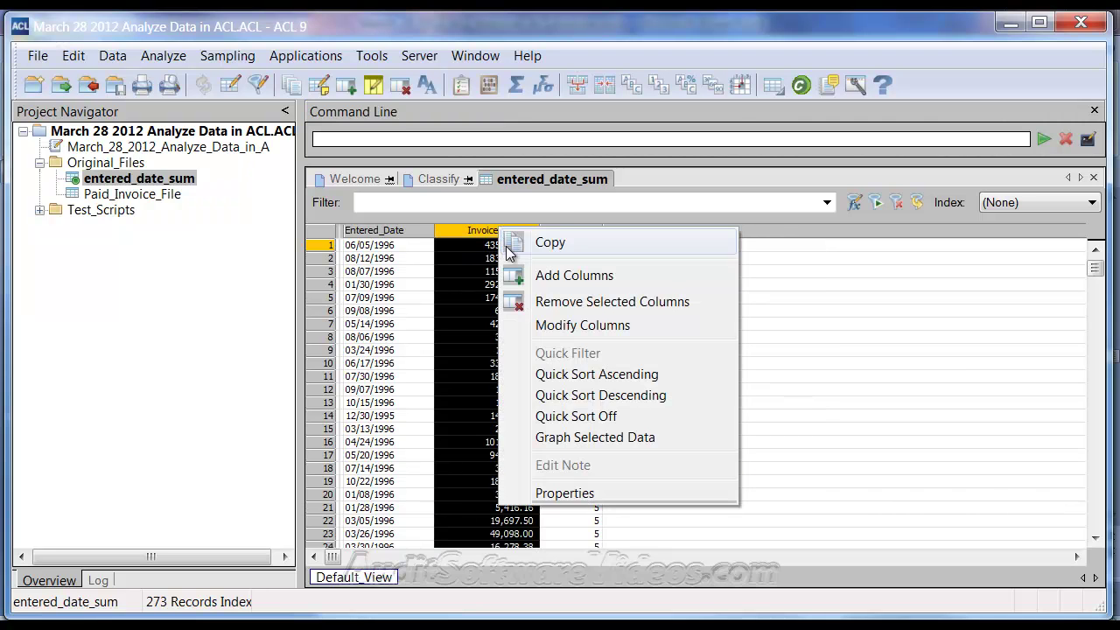
left_click(561, 394)
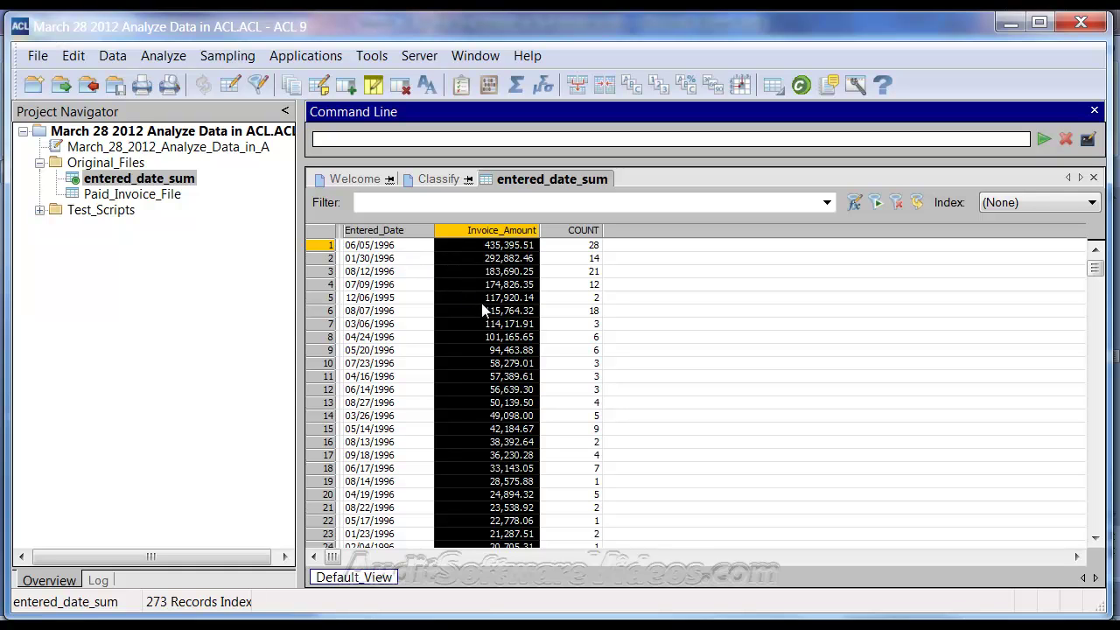
left_click(431, 297)
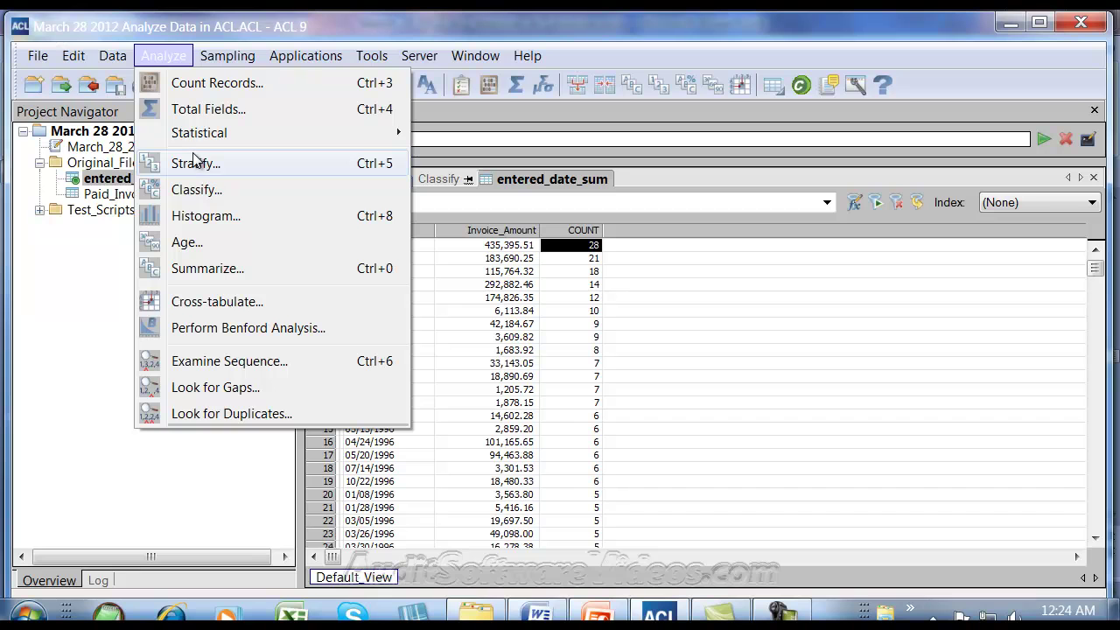
Run Statistics on the COUNT field of entered_date_sum and review its totals and highest and lowest values
left_click(510, 273)
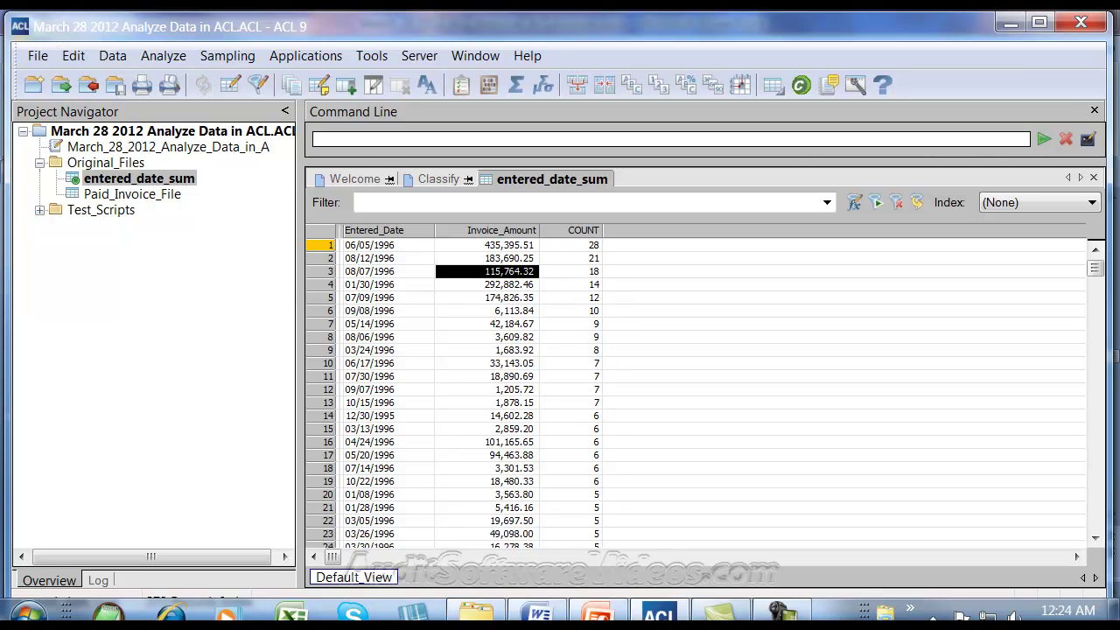
left_click_drag(1094, 269, 1078, 240)
left_click(581, 231)
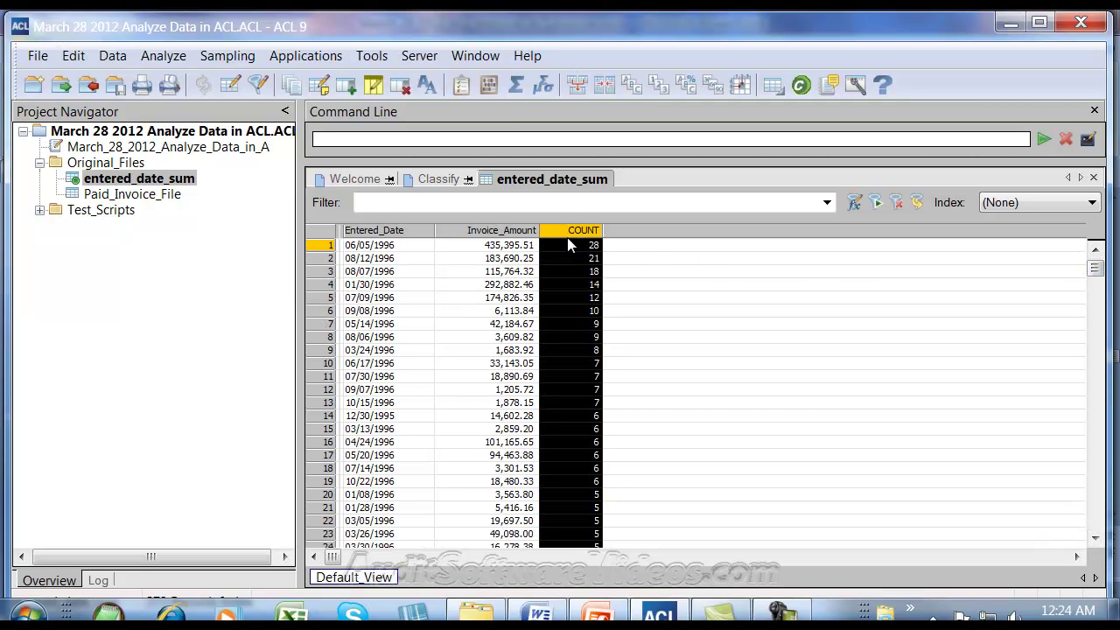
left_click(163, 55)
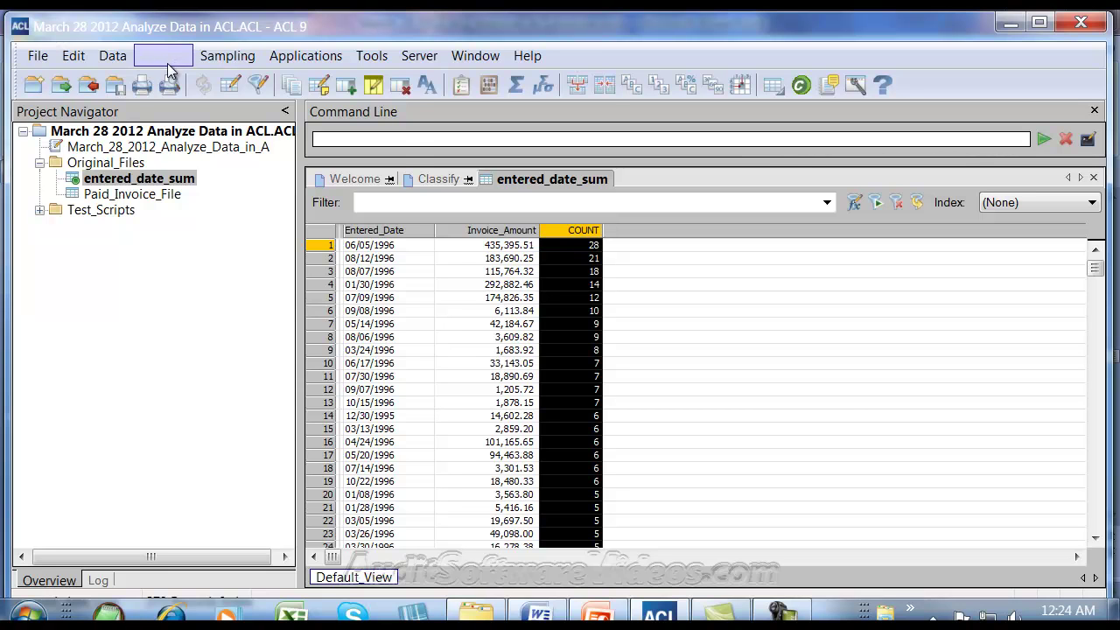
mouse_move(210, 132)
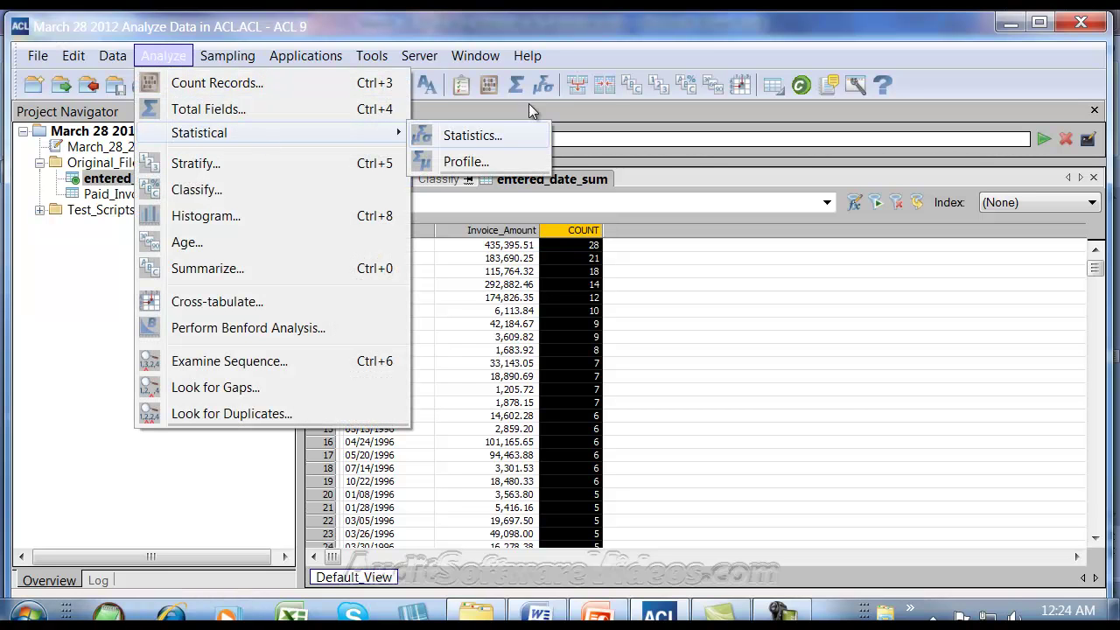
left_click(475, 135)
scroll(597, 344, "down", 1)
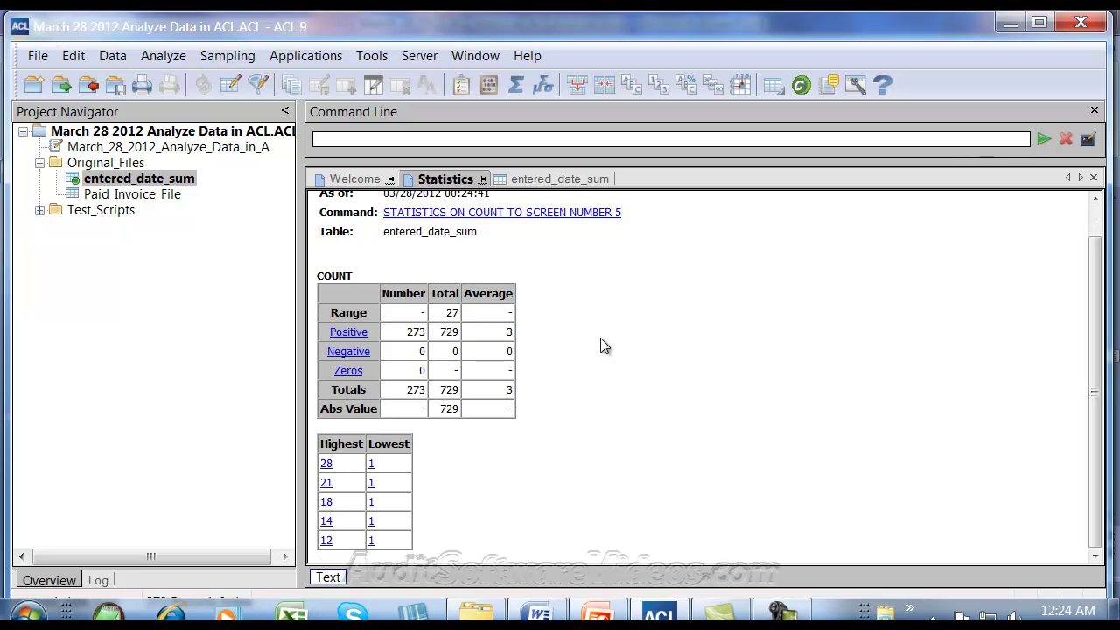